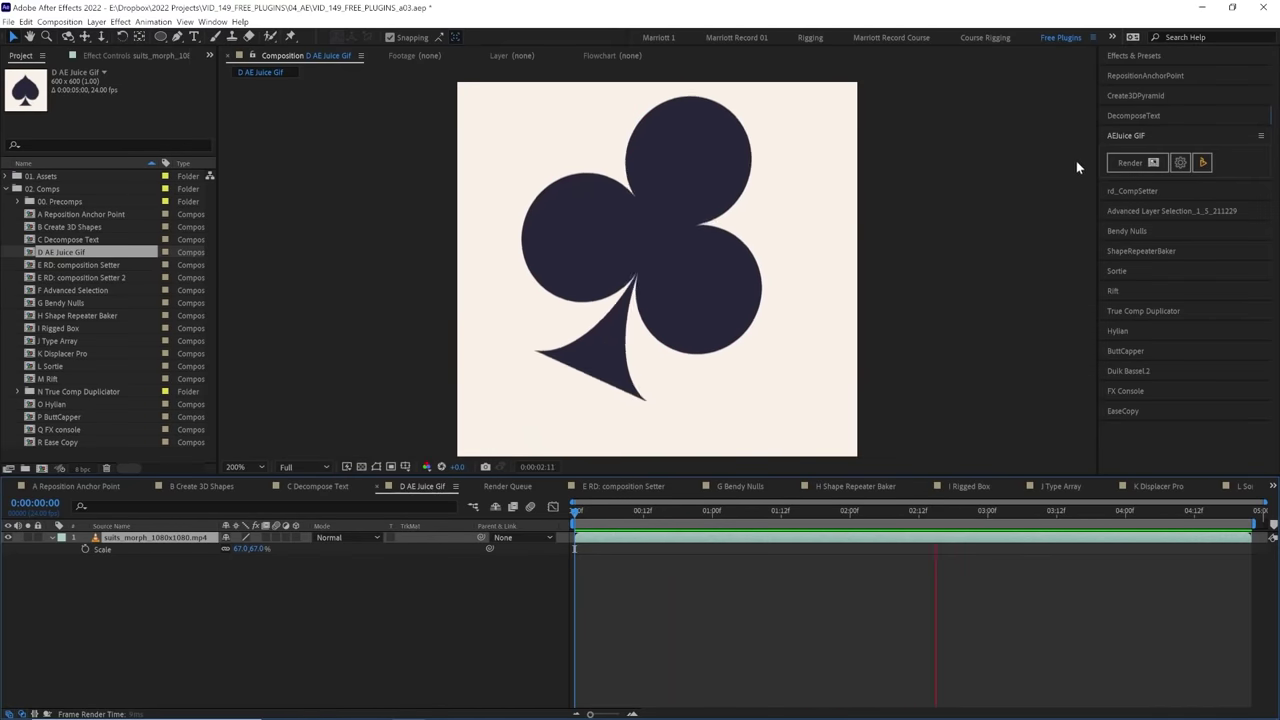
Render the club-shape comp as a GIF with AEJuice, then give the zigzag round caps and joins, then flat caps.
{"action": "left_click", "coordinate": [1131, 162]}
{"action": "left_click", "coordinate": [1181, 163]}
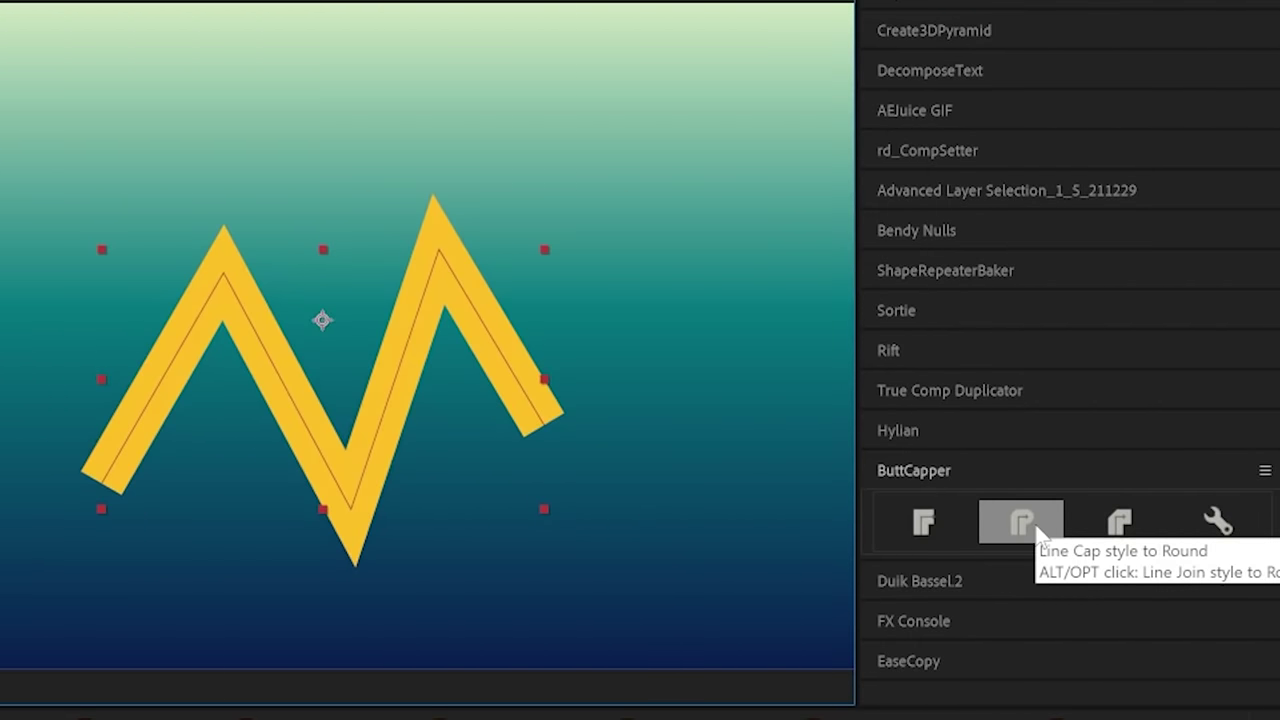
{"action": "left_click", "coordinate": [1022, 522]}
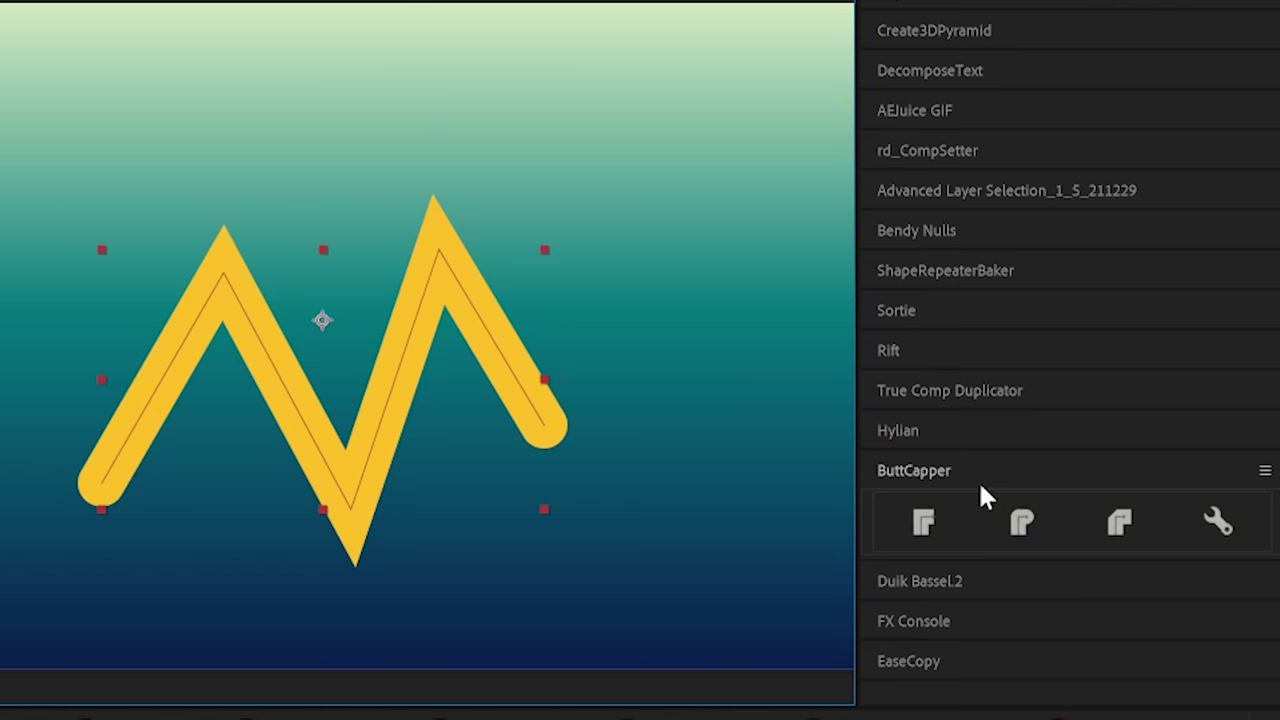
{"action": "left_click", "coordinate": [1040, 521], "text": "alt"}
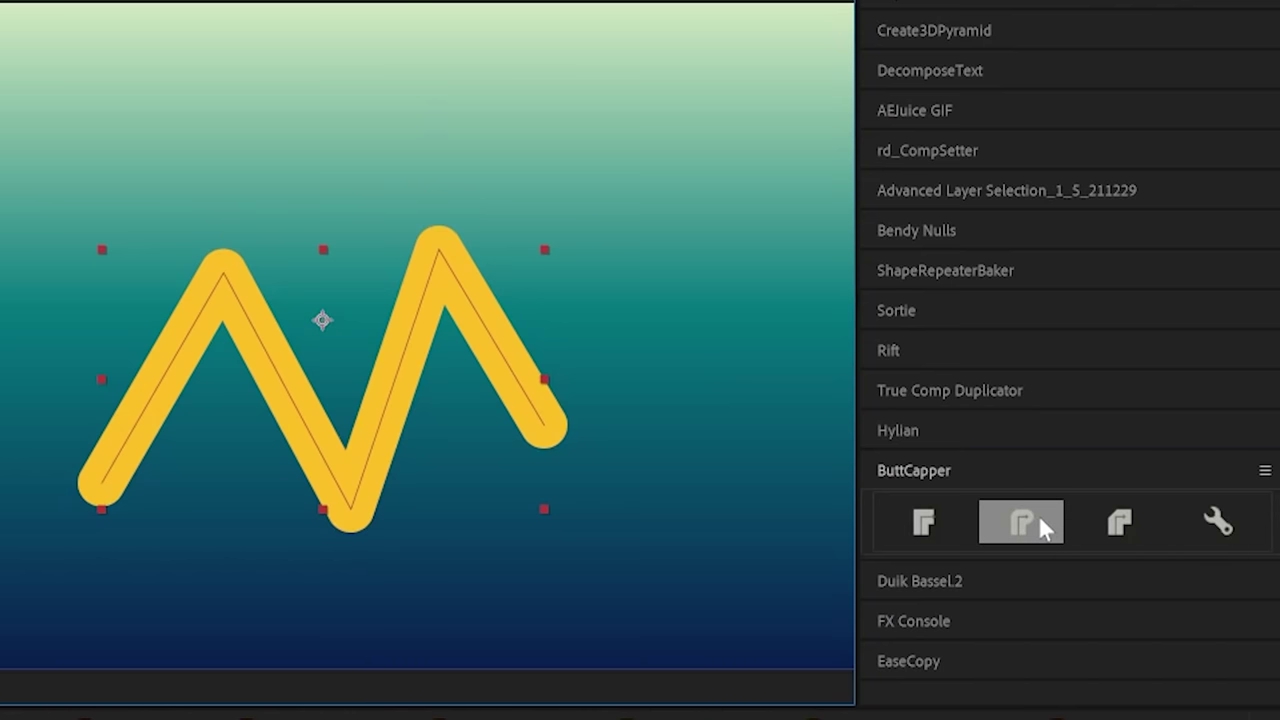
{"action": "left_click", "coordinate": [929, 524]}
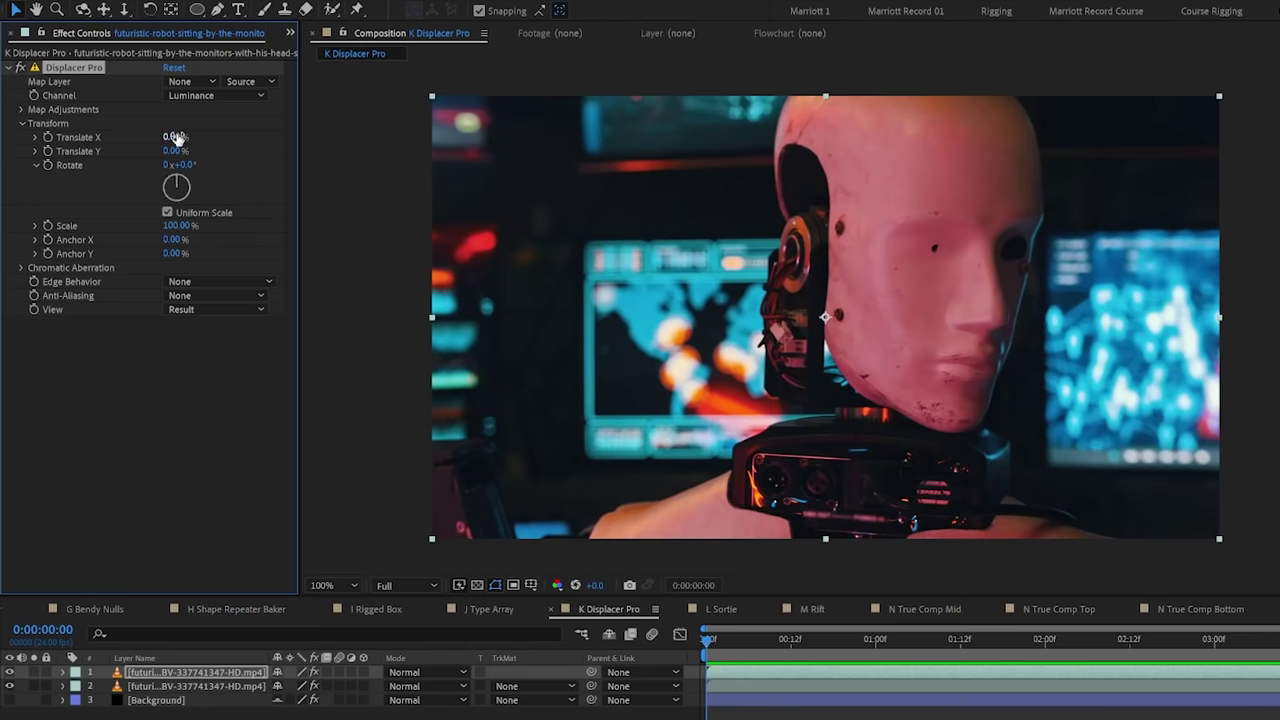
Try Displacer Pro's Translate X and Rotate on the robot footage, undoing both, then set Scale to 108%.
{"action": "left_click_drag", "start_coordinate": [176, 137], "coordinate": [230, 137]}
{"action": "key", "text": "ctrl+z"}
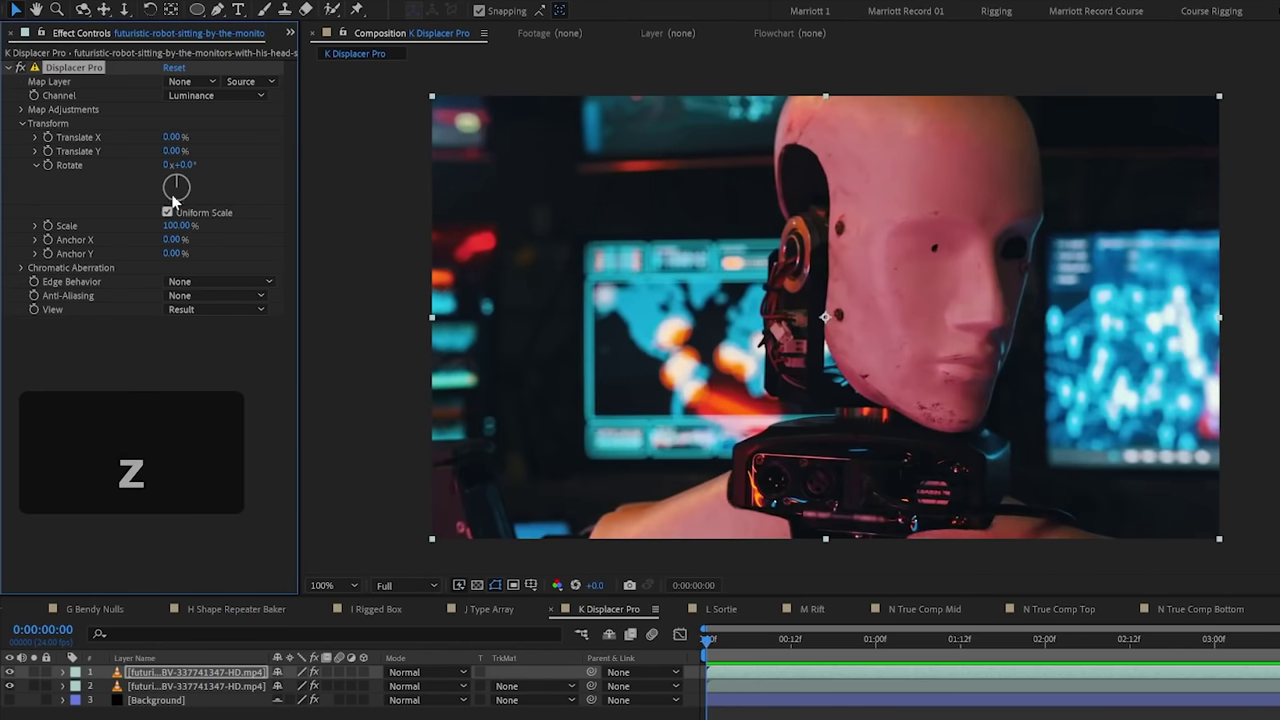
{"action": "left_click_drag", "start_coordinate": [175, 187], "coordinate": [192, 225]}
{"action": "key", "text": "ctrl+z"}
{"action": "left_click_drag", "start_coordinate": [176, 182], "coordinate": [38, 188]}
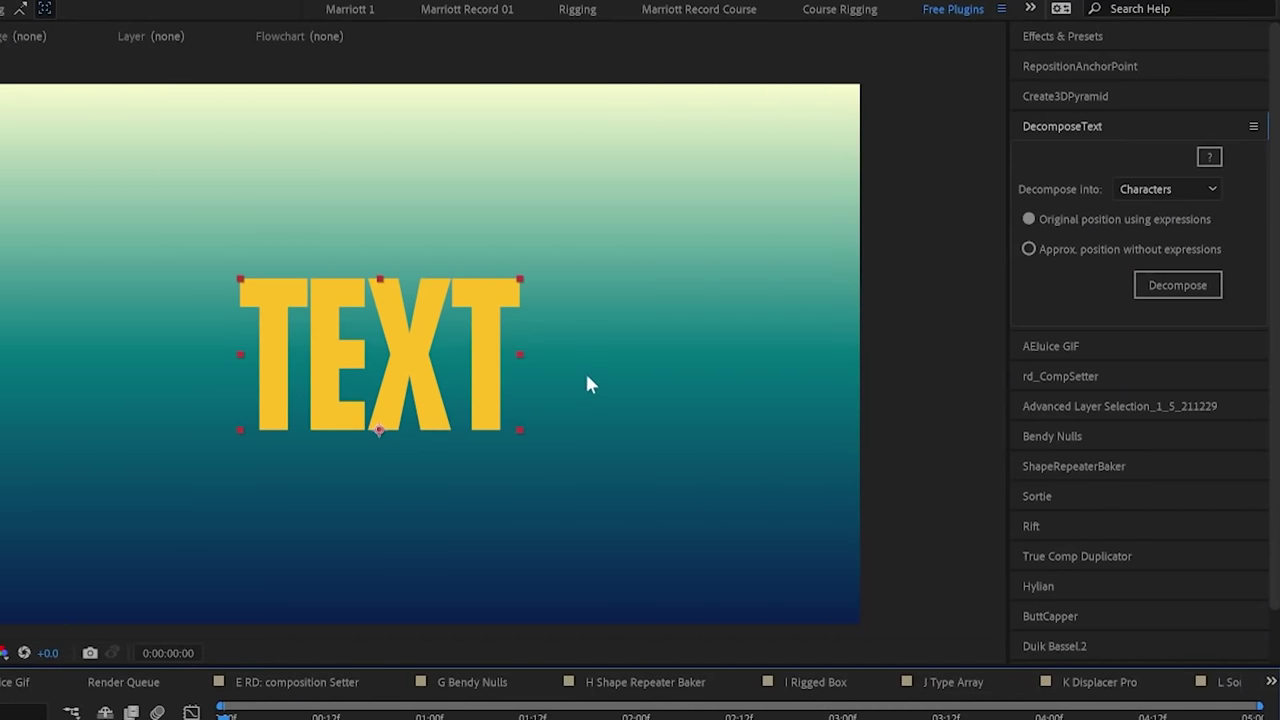
Decompose TEXT into per-letter layers, hiding the X, then create a 3D pyramid and orbit around it.
{"action": "left_click", "coordinate": [1182, 288]}
{"action": "left_click", "coordinate": [8, 560]}
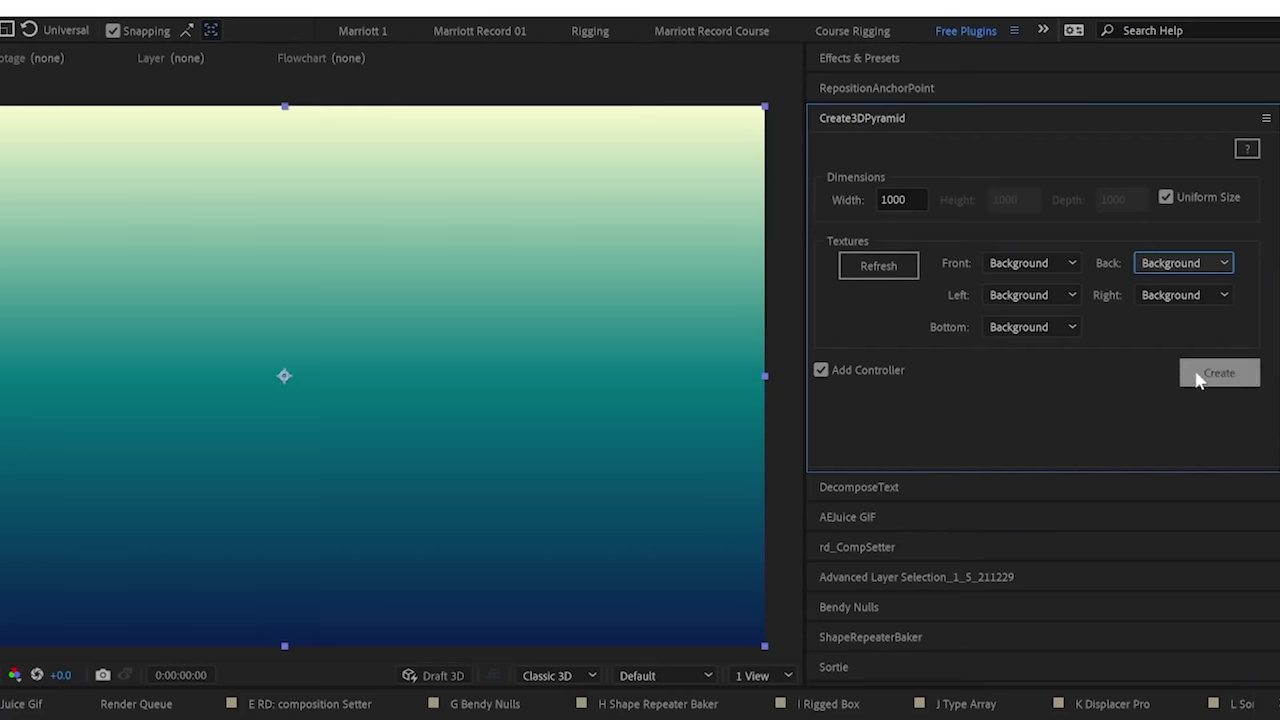
{"action": "left_click", "coordinate": [1199, 378]}
{"action": "left_click_drag", "start_coordinate": [277, 372], "coordinate": [123, 354]}
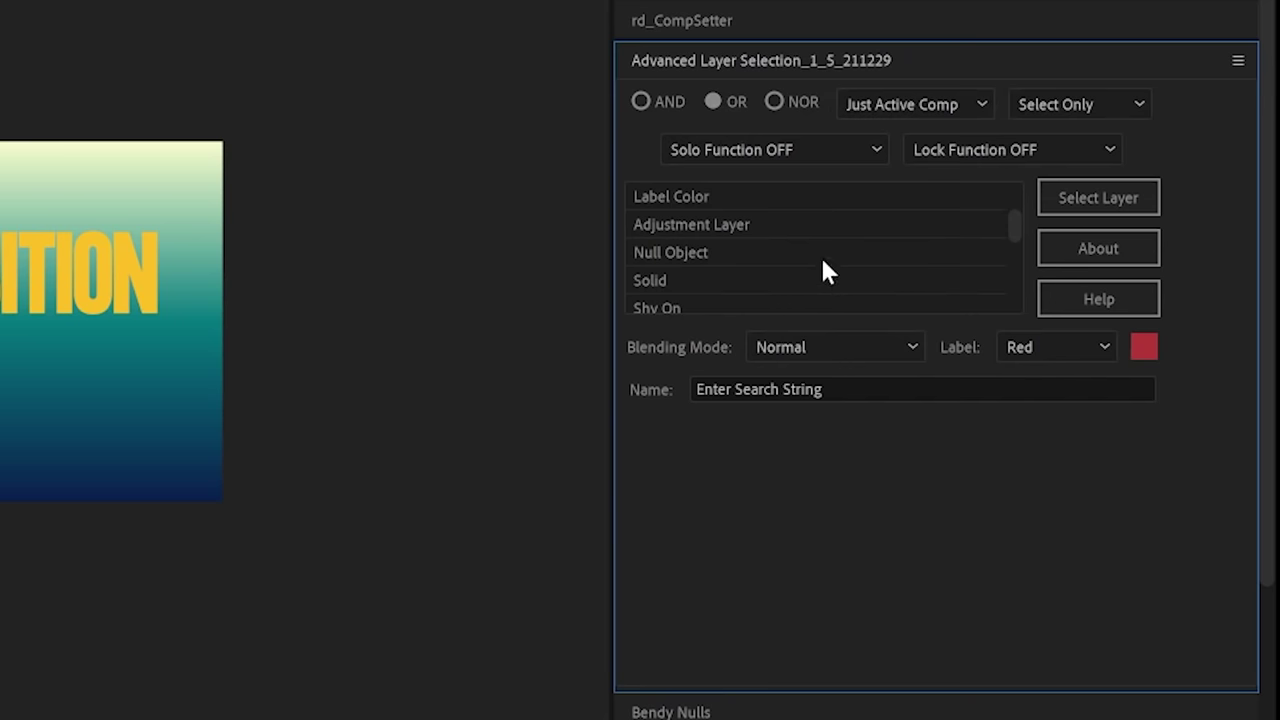
Select all layers, pull the repeated squares closer, and bake the repeater into five separate rectangles.
{"action": "left_click", "coordinate": [866, 392]}
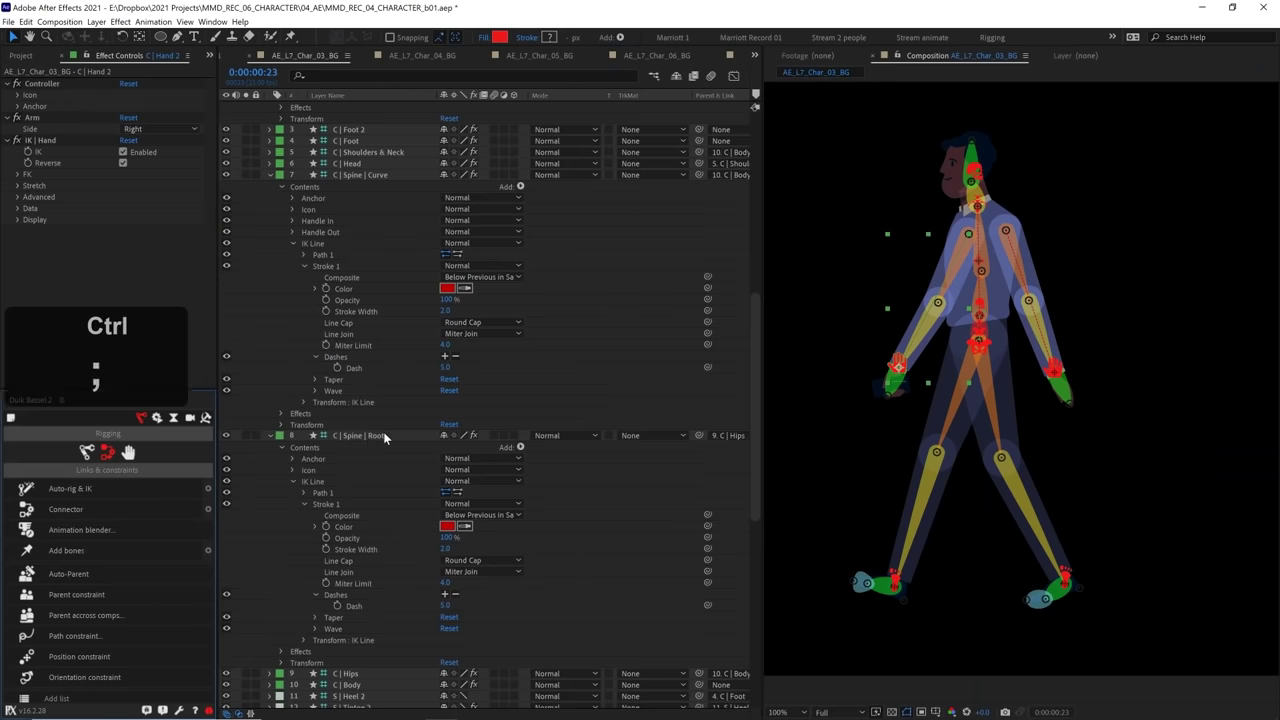
{"action": "key", "text": "ctrl+a"}
{"action": "scroll", "coordinate": [273, 441], "scroll_direction": "up", "scroll_amount": 5}
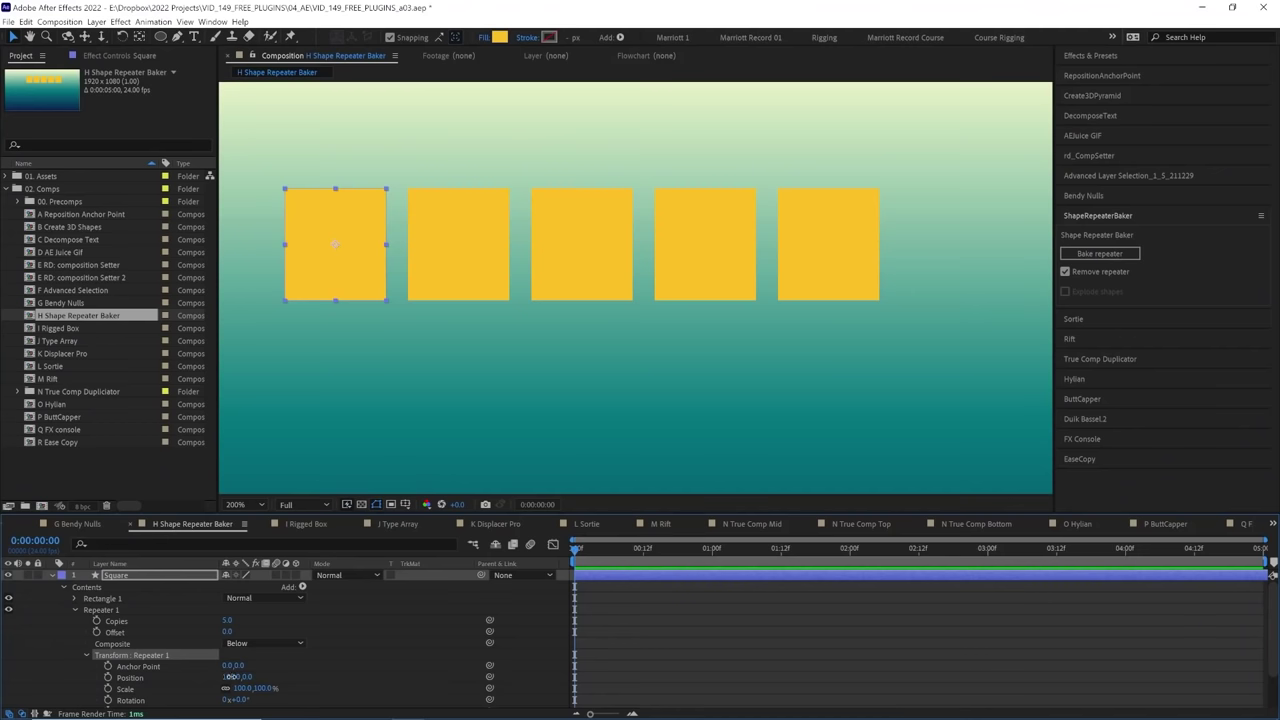
{"action": "mouse_move", "coordinate": [232, 677]}
{"action": "left_mouse_down"}
{"action": "mouse_move", "coordinate": [195, 677]}
{"action": "mouse_move", "coordinate": [212, 677]}
{"action": "left_mouse_up"}
{"action": "left_click", "coordinate": [1121, 252]}
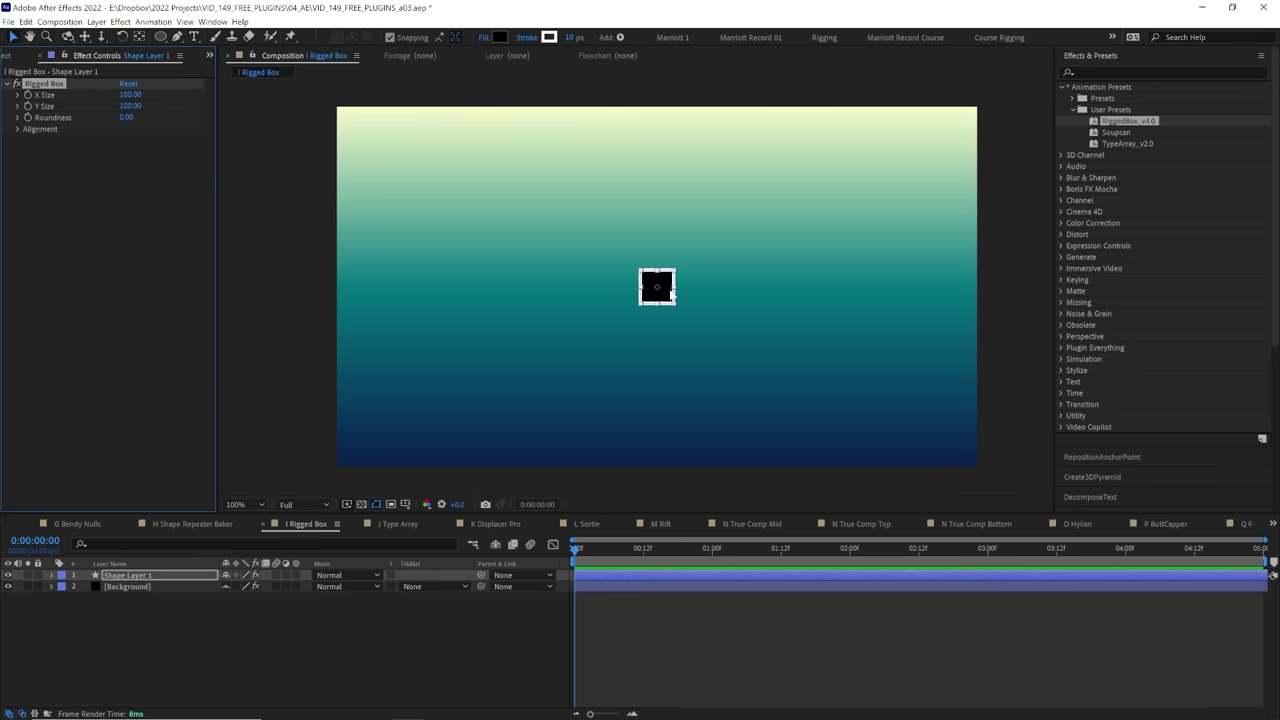
Widen the rigged box via X Size and undo it, then preview the TypeArray staggered text reveal.
{"action": "scroll", "coordinate": [670, 293], "scroll_direction": "up", "scroll_amount": 1}
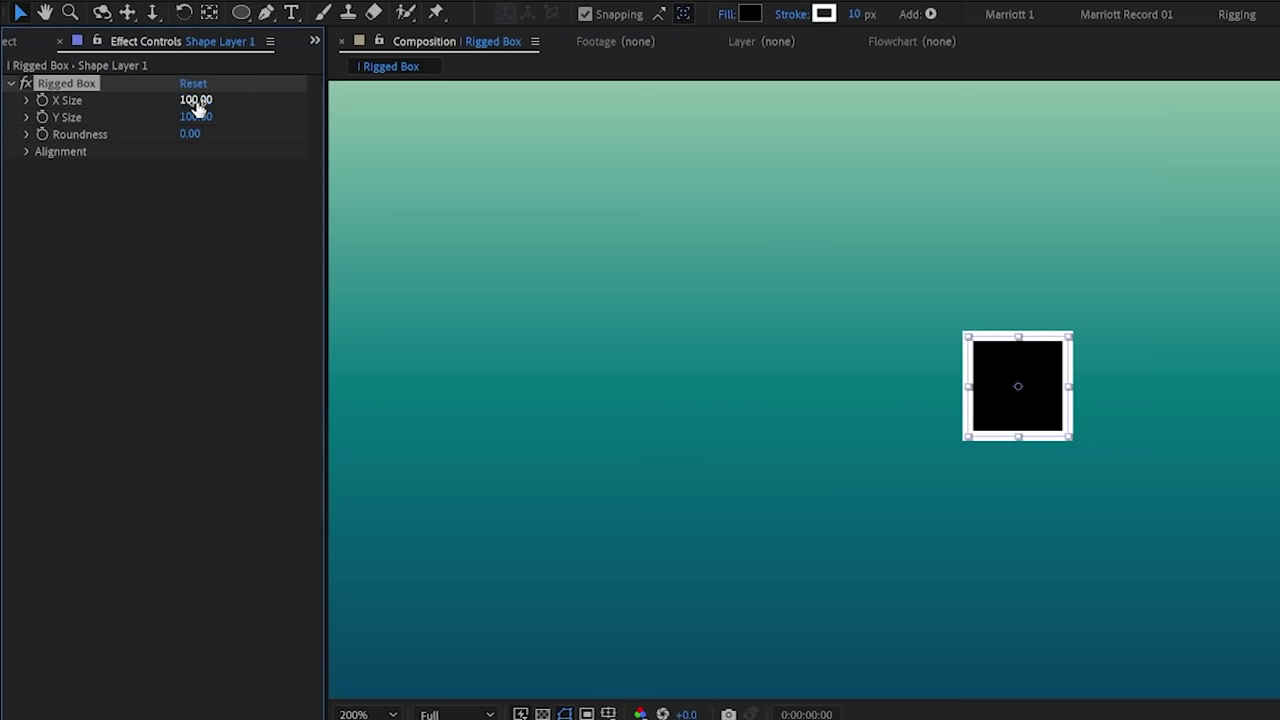
{"action": "left_click_drag", "start_coordinate": [197, 107], "coordinate": [600, 137]}
{"action": "key", "text": "ctrl+z"}
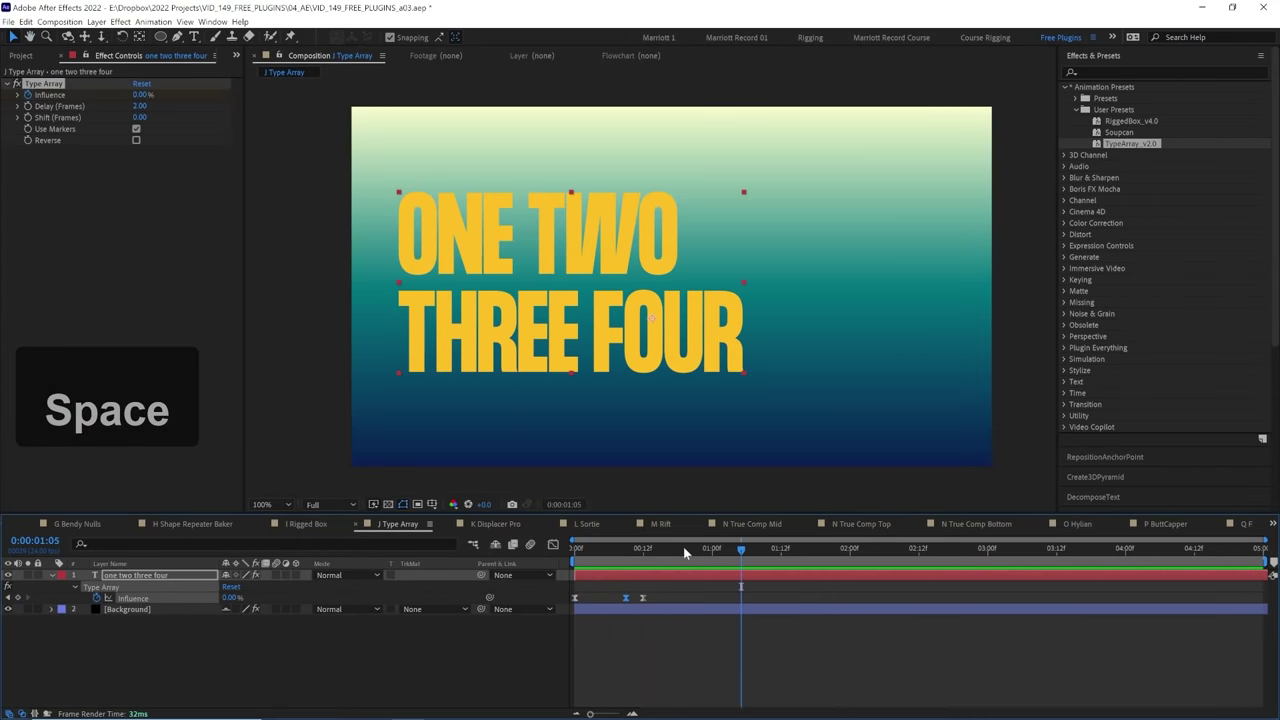
{"action": "key", "text": "KP_Multiply"}
{"action": "key", "text": "KP_Multiply"}
{"action": "key", "text": "KP_Multiply"}
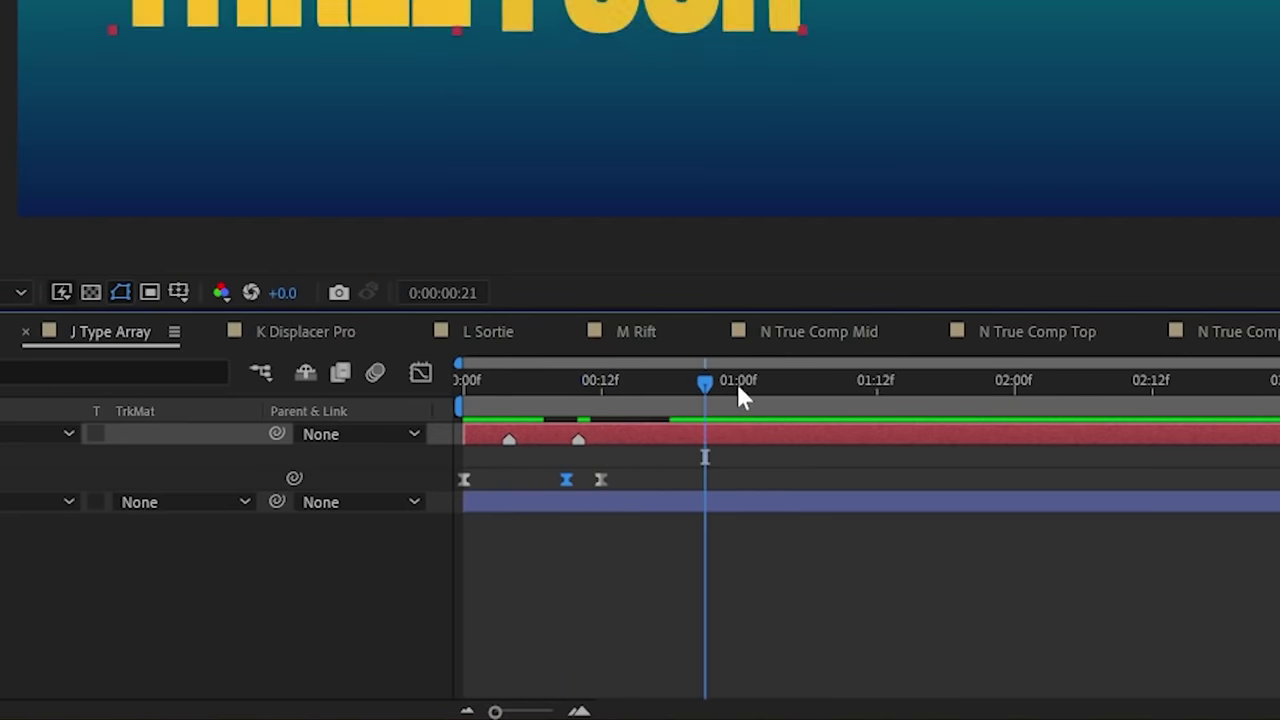
{"action": "key", "text": "space"}
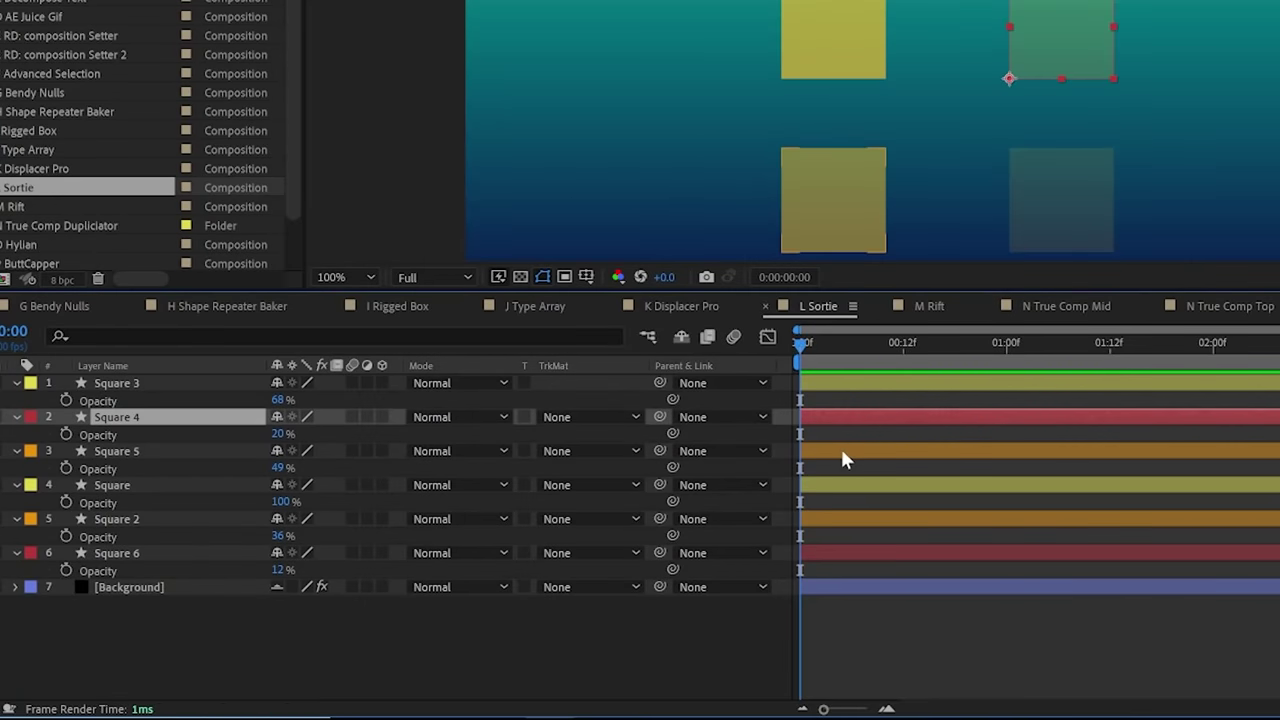
Sort the six Square layers by opacity with Sortie.
{"action": "left_click", "coordinate": [898, 235]}
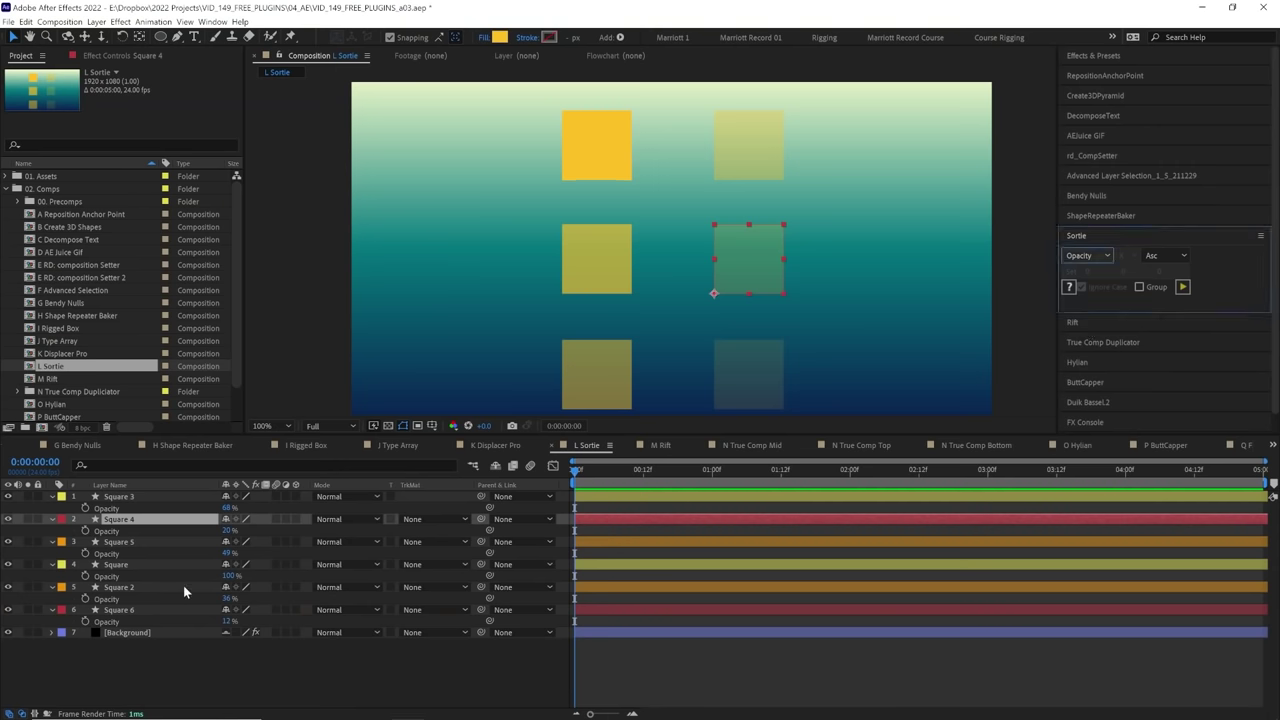
{"action": "left_click", "coordinate": [131, 608]}
{"action": "left_click", "coordinate": [125, 498], "text": "shift"}
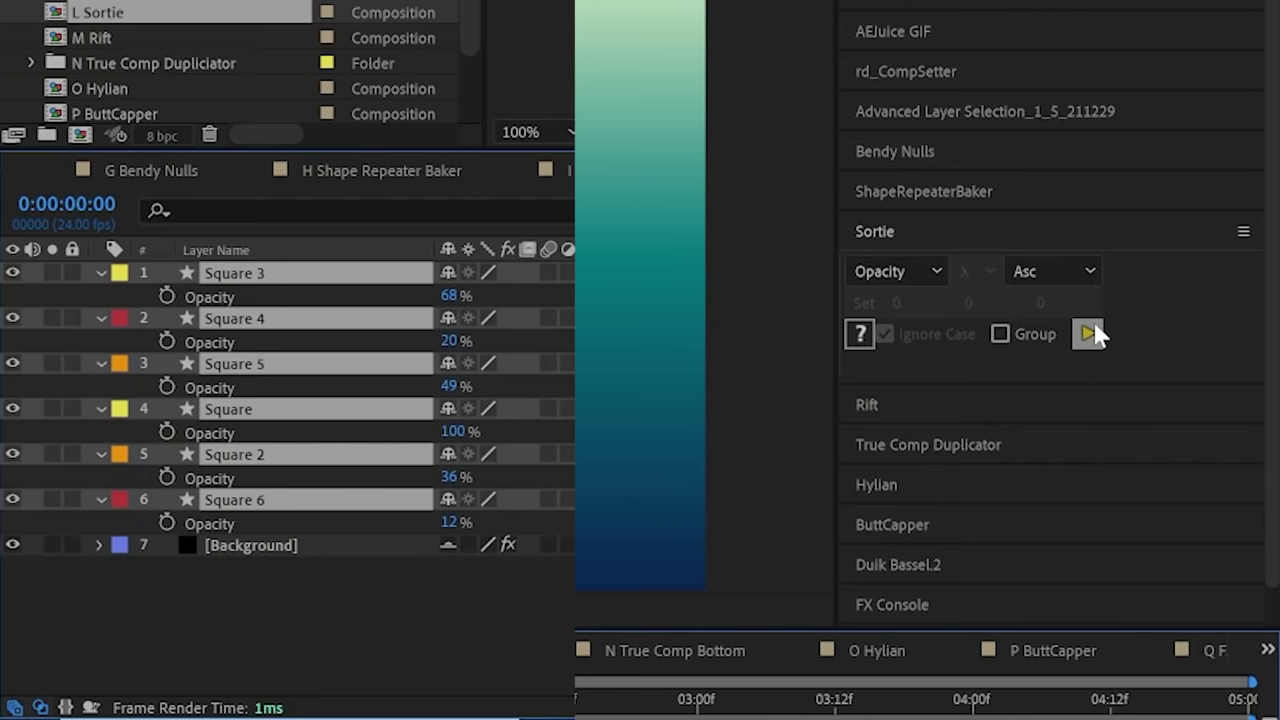
{"action": "left_click", "coordinate": [1088, 334]}
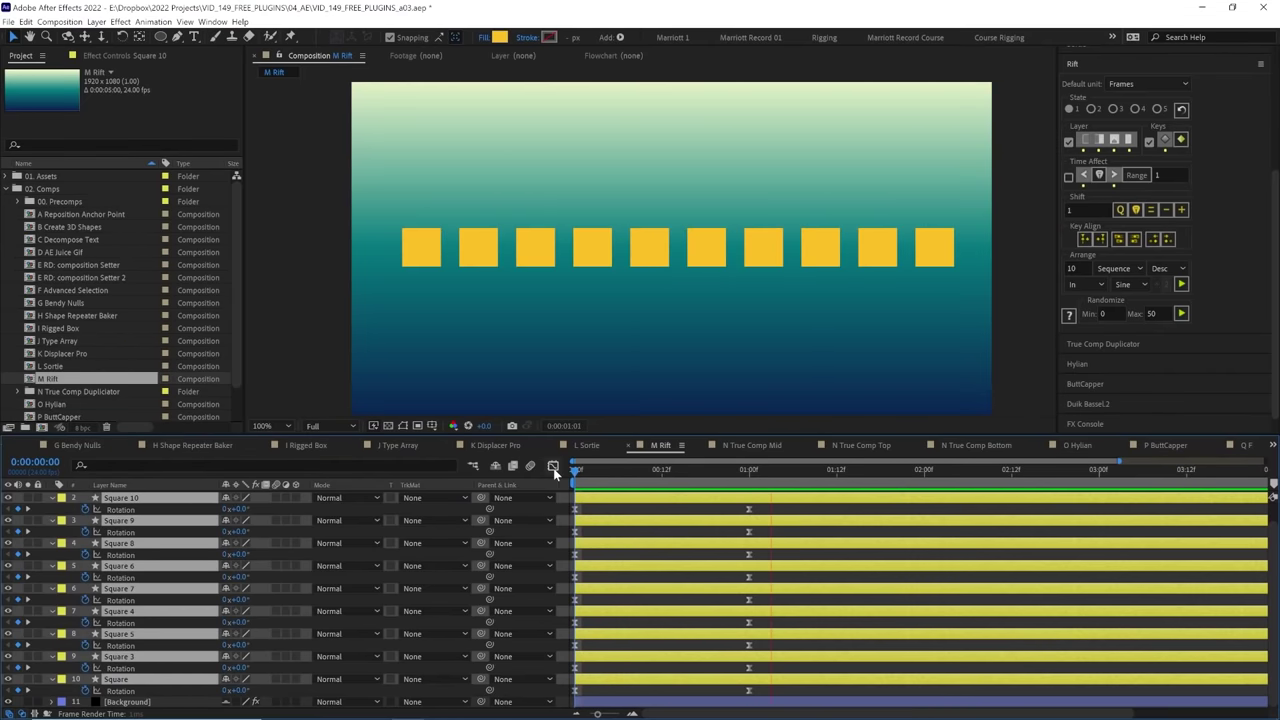
{"action": "key", "text": "space"}
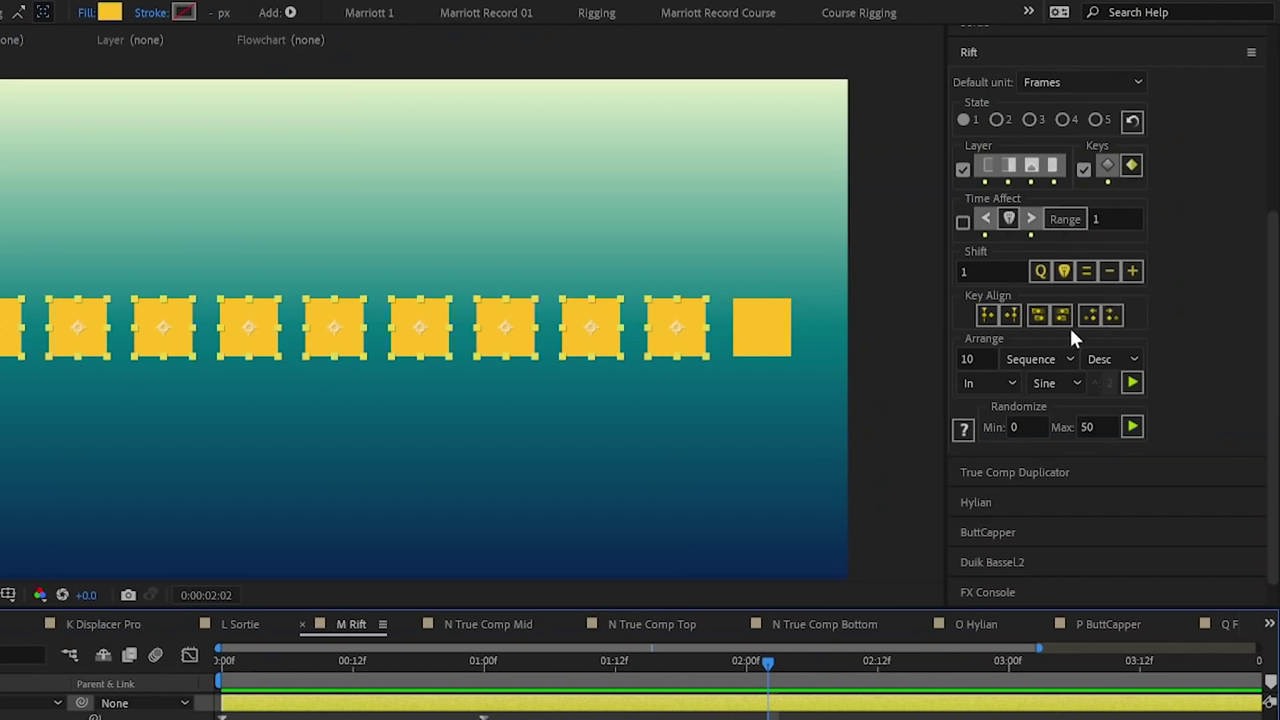
Stagger the ten squares' rotation keyframes in descending sequence with Rift and preview the result.
{"action": "key", "text": "space"}
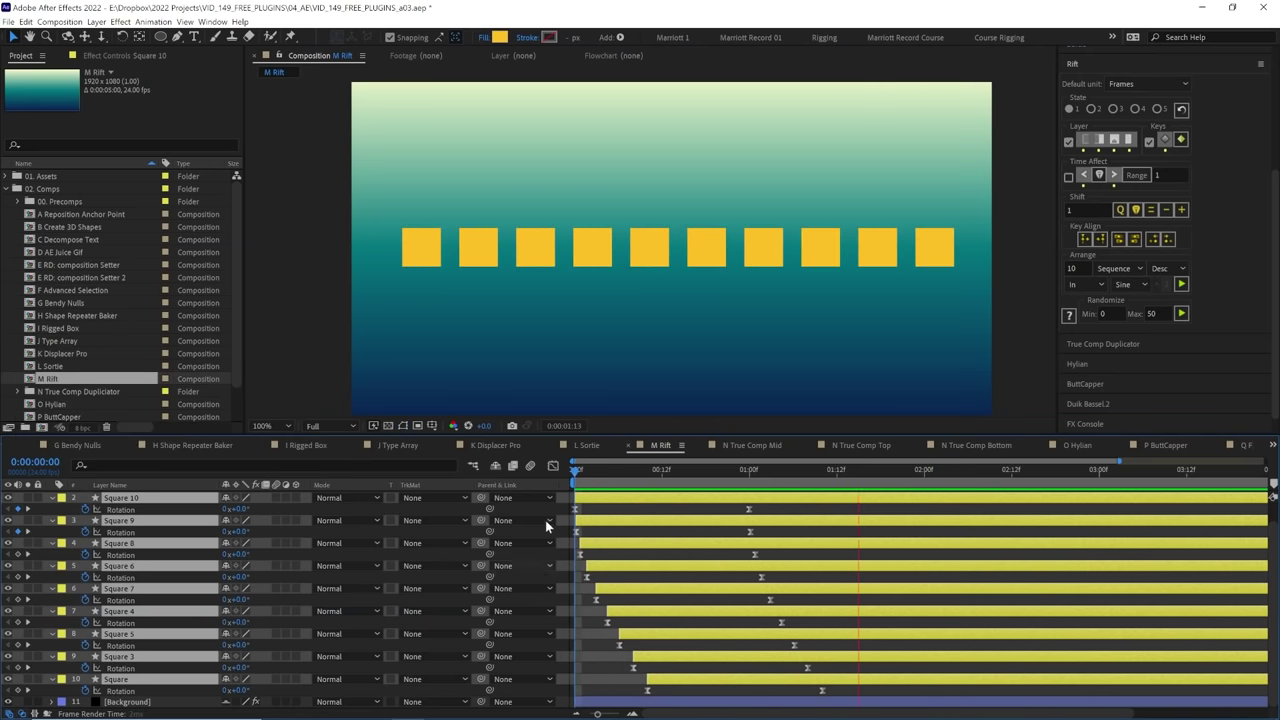
{"action": "key", "text": "ctrl+z"}
{"action": "key", "text": "space"}
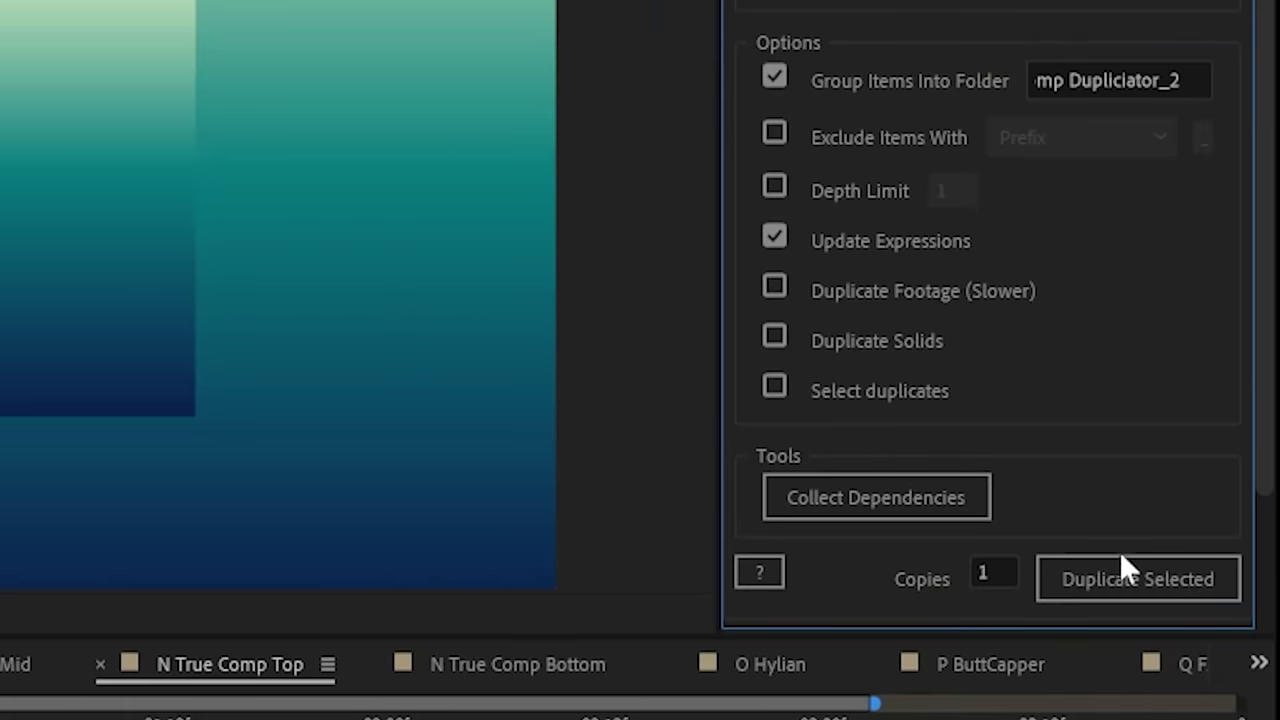
Duplicate the comp hierarchy, then place a linked square copy on the right with delayed rotation and preview.
{"action": "left_click", "coordinate": [1121, 562]}
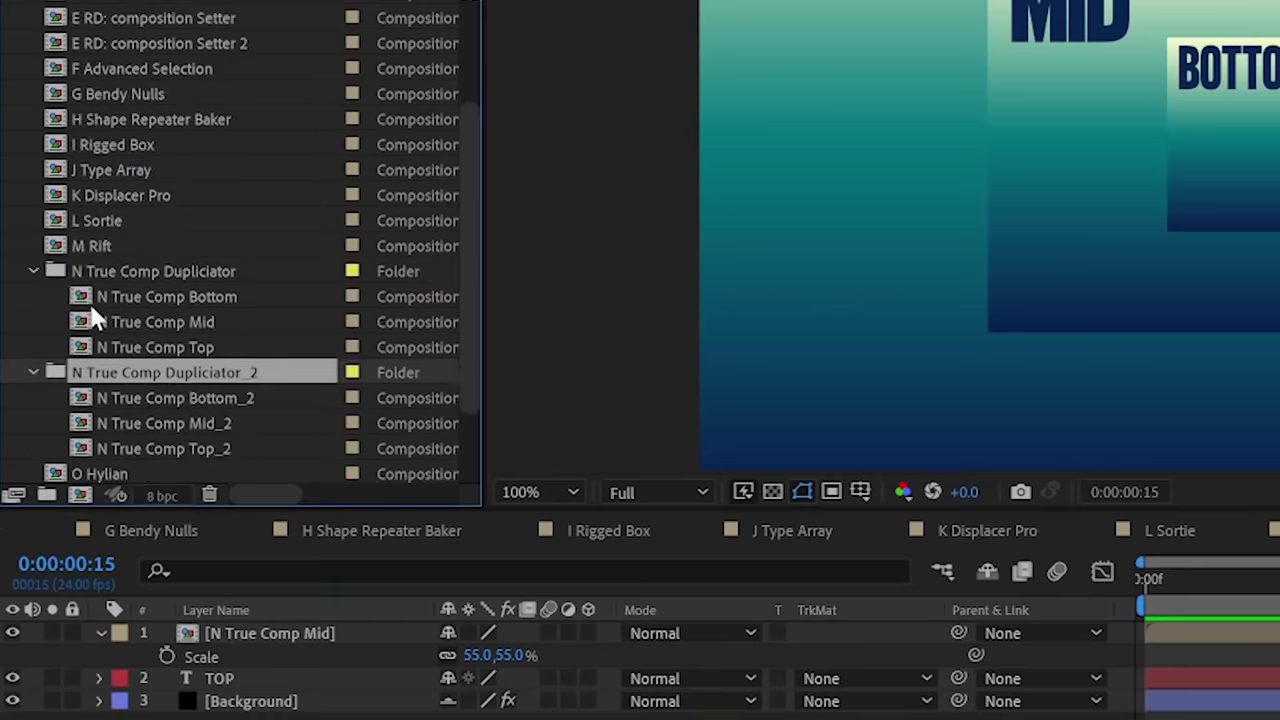
{"action": "double_click", "coordinate": [200, 451]}
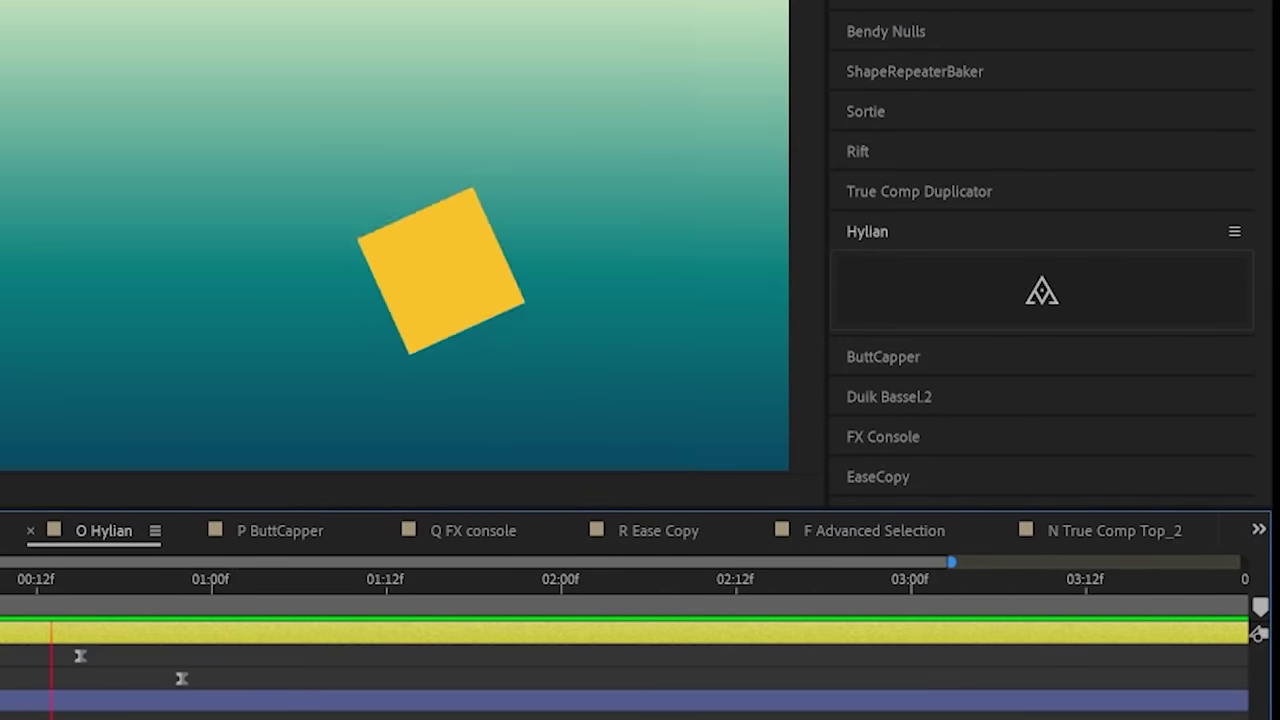
{"action": "left_click", "coordinate": [1022, 298]}
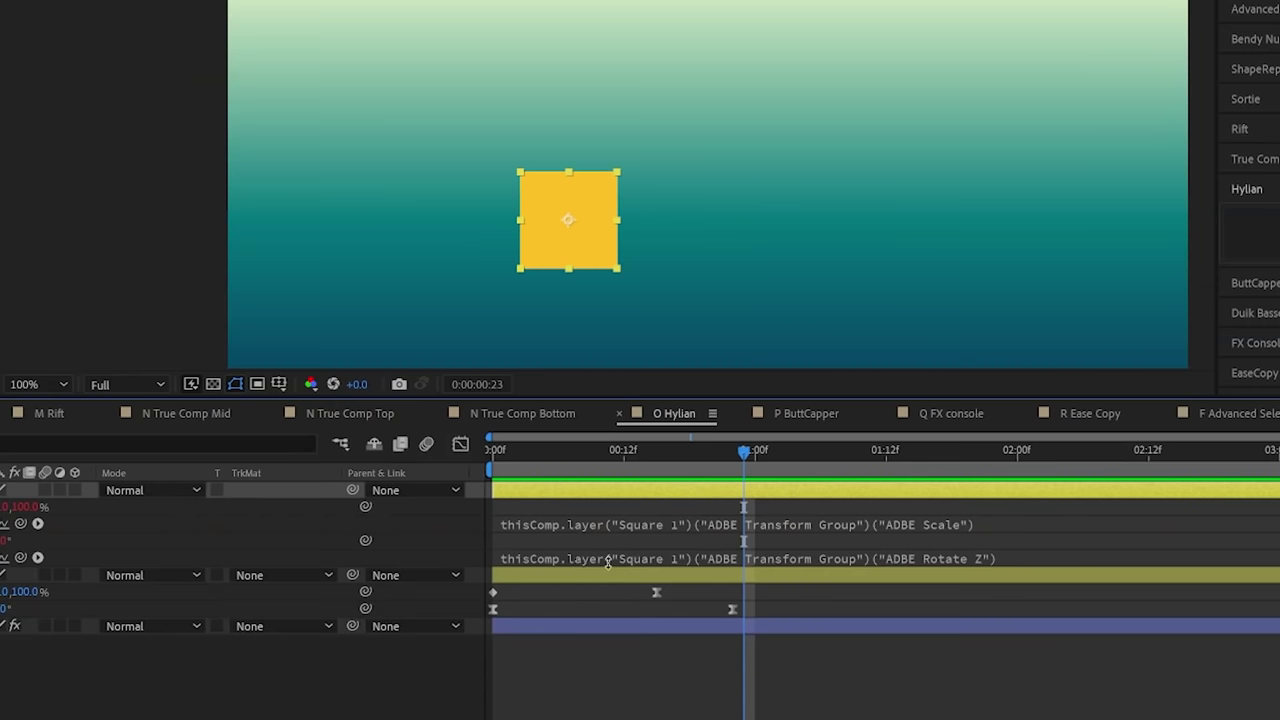
{"action": "left_click_drag", "start_coordinate": [590, 241], "coordinate": [752, 241]}
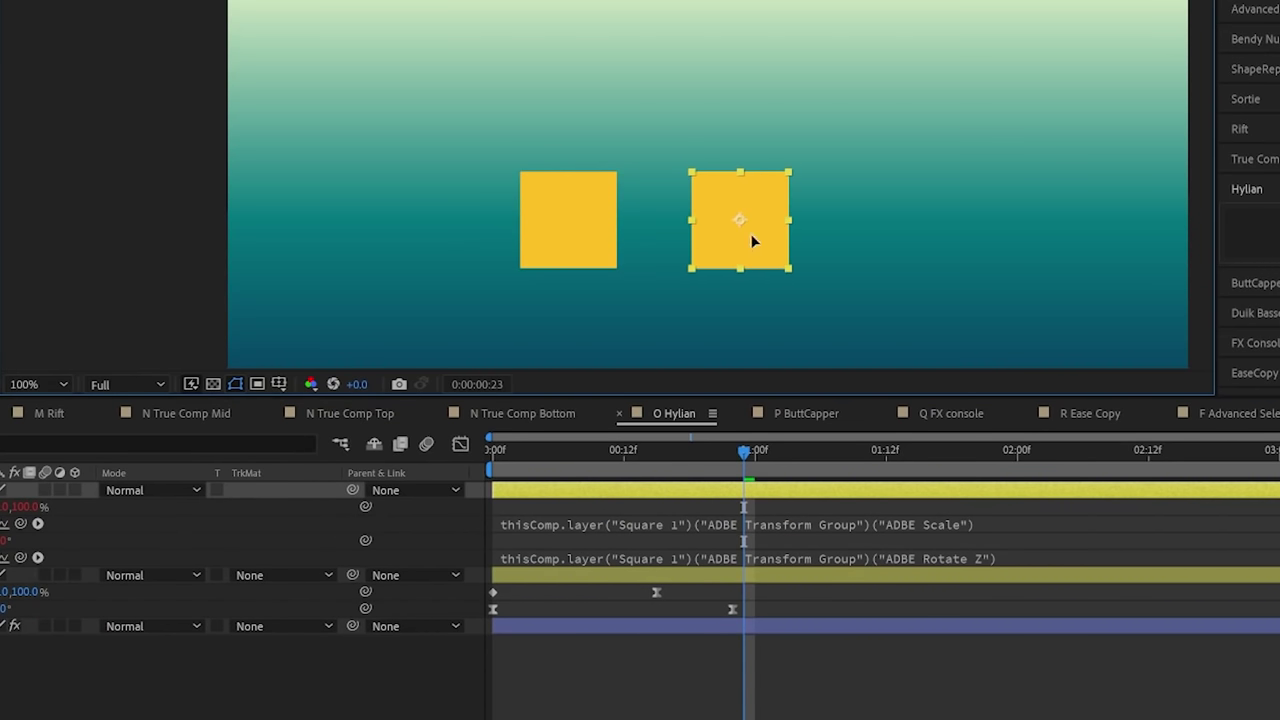
{"action": "left_click_drag", "start_coordinate": [732, 609], "coordinate": [677, 612]}
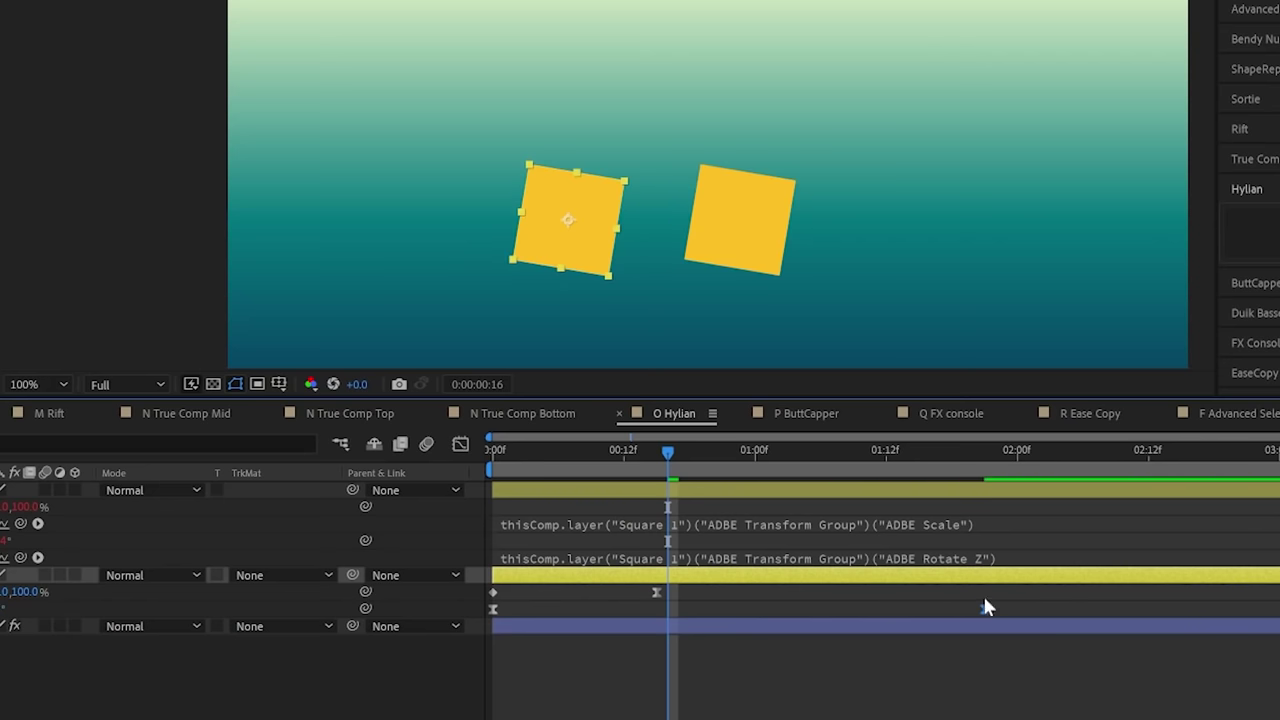
{"action": "left_click", "coordinate": [497, 470]}
{"action": "key", "text": "space"}
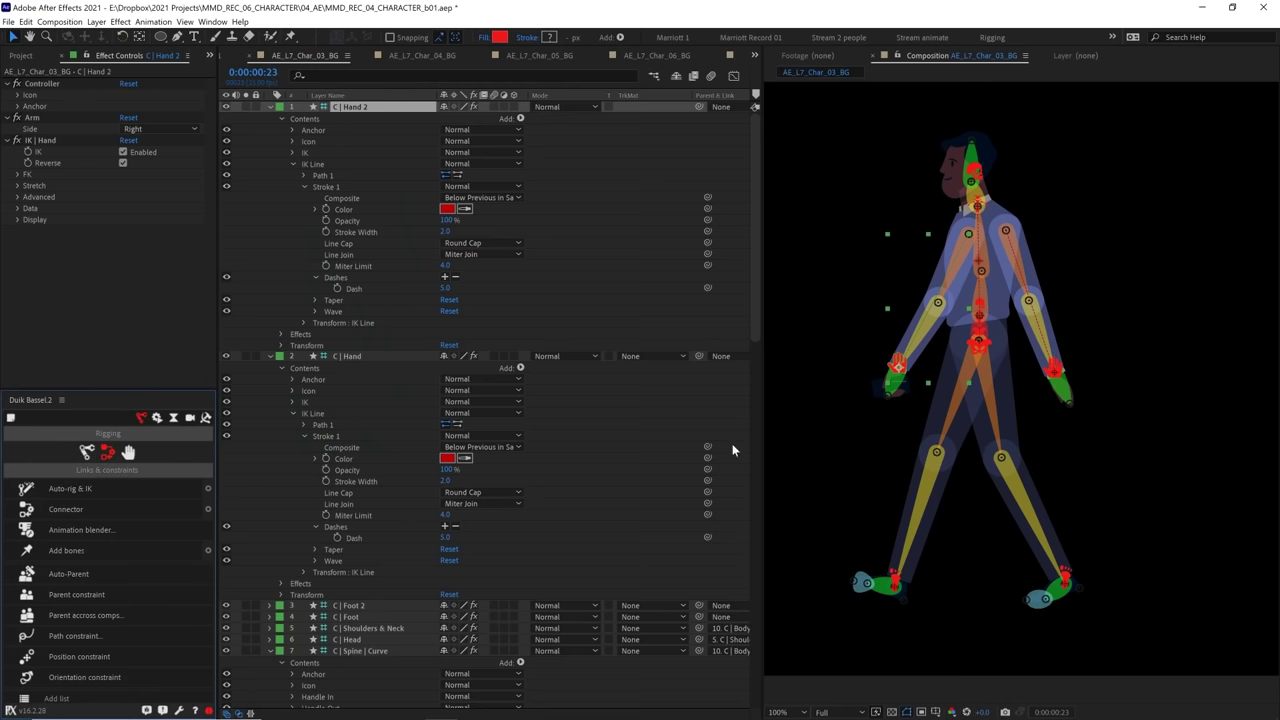
Select every layer of the walking character rig and collapse their expanded properties.
{"action": "scroll", "coordinate": [614, 345], "scroll_direction": "down", "scroll_amount": 5}
{"action": "key", "text": "ctrl+a"}
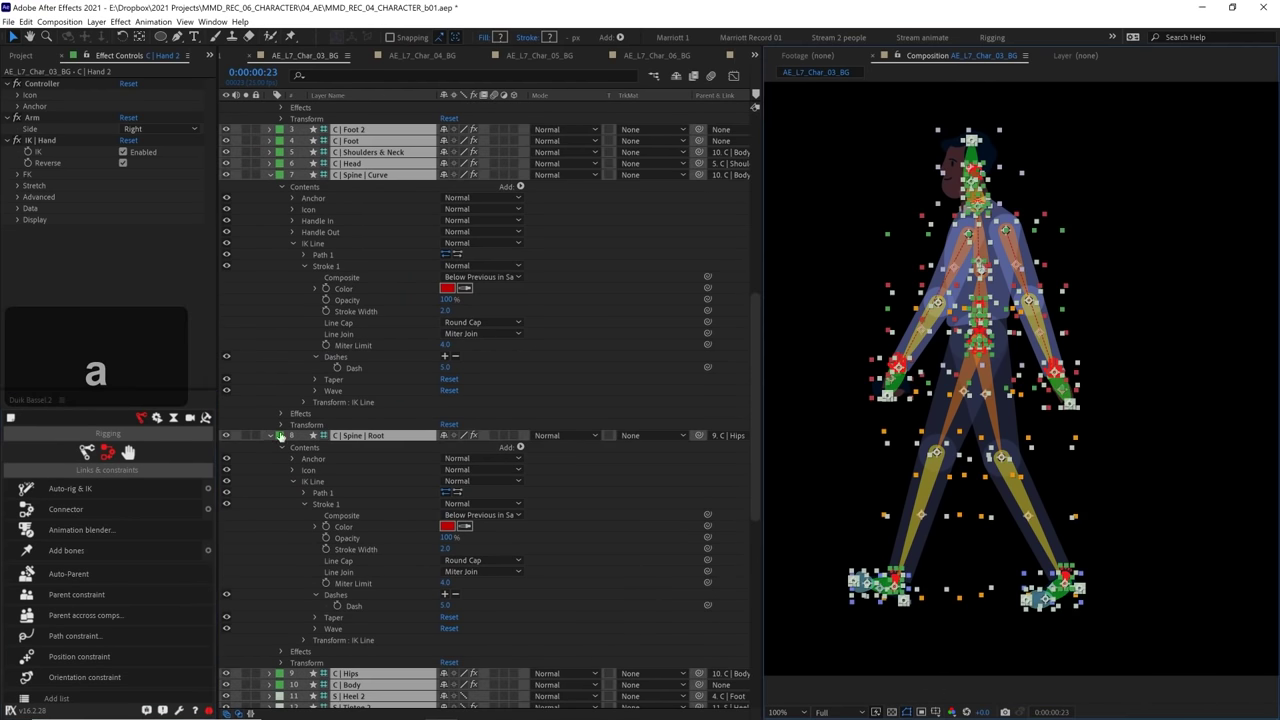
{"action": "left_click", "coordinate": [268, 431]}
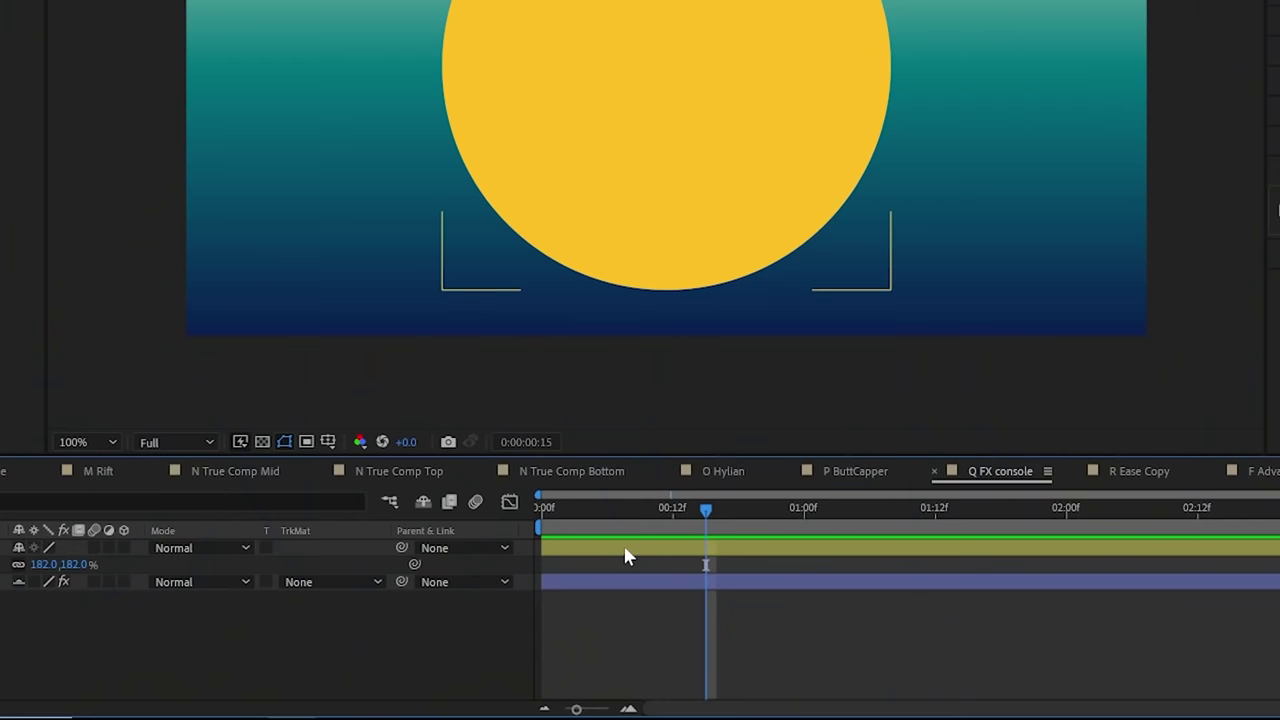
Apply Fractal Noise to the circle layer through FX Console's 'frac' search.
{"action": "left_click", "coordinate": [624, 554]}
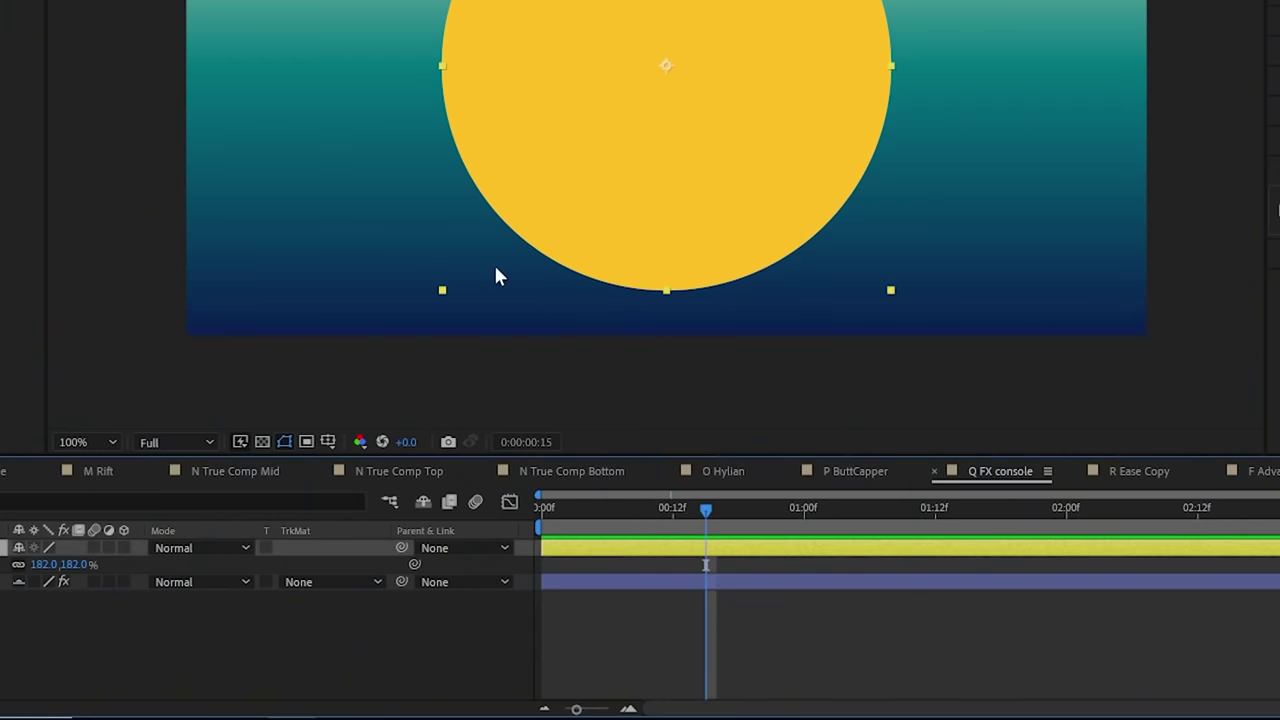
{"action": "key", "text": "ctrl+space"}
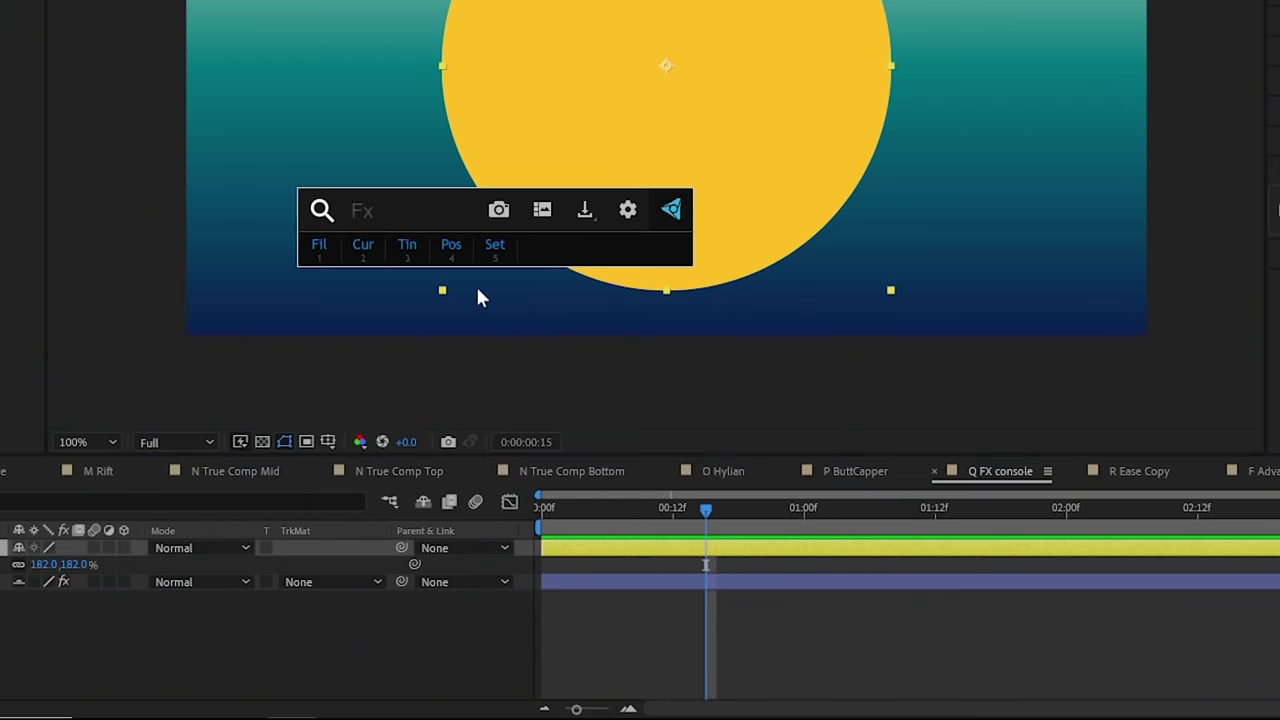
{"action": "type", "text": "frac"}
{"action": "key", "text": "Return"}
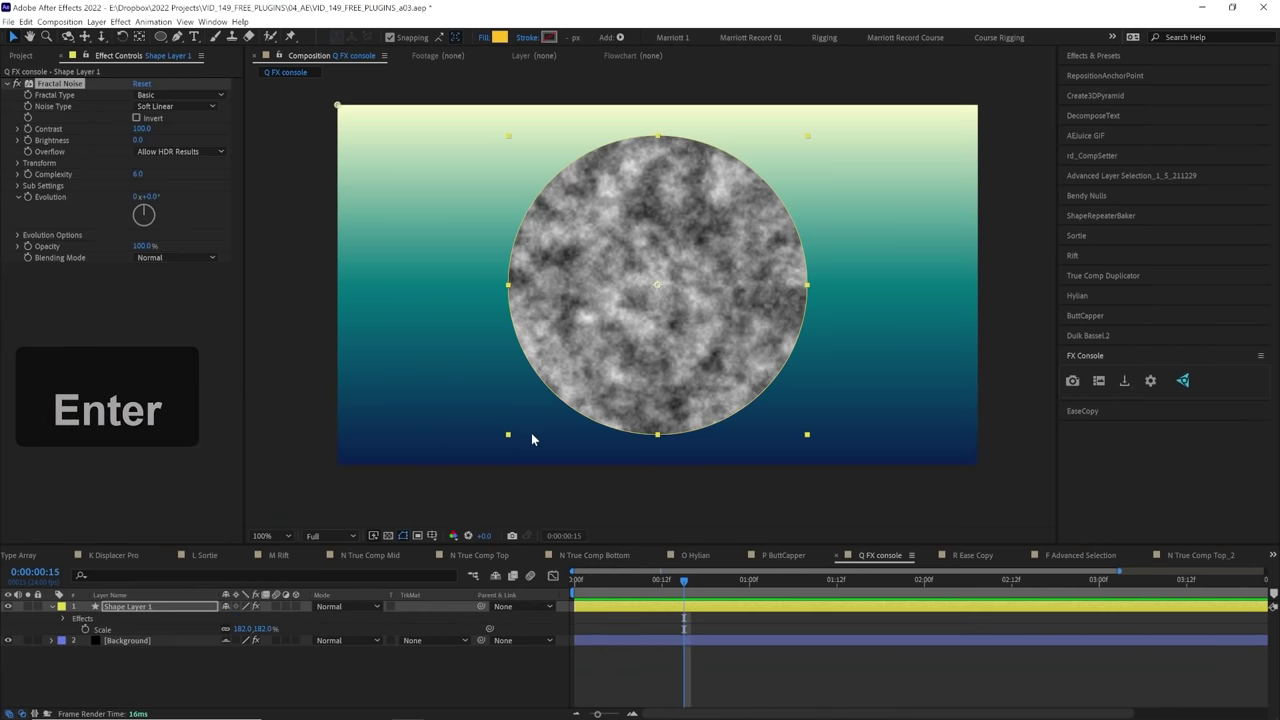
Add a red Fill effect to the circle, then bring up the frame screenshot export options.
{"action": "key", "text": "ctrl+space"}
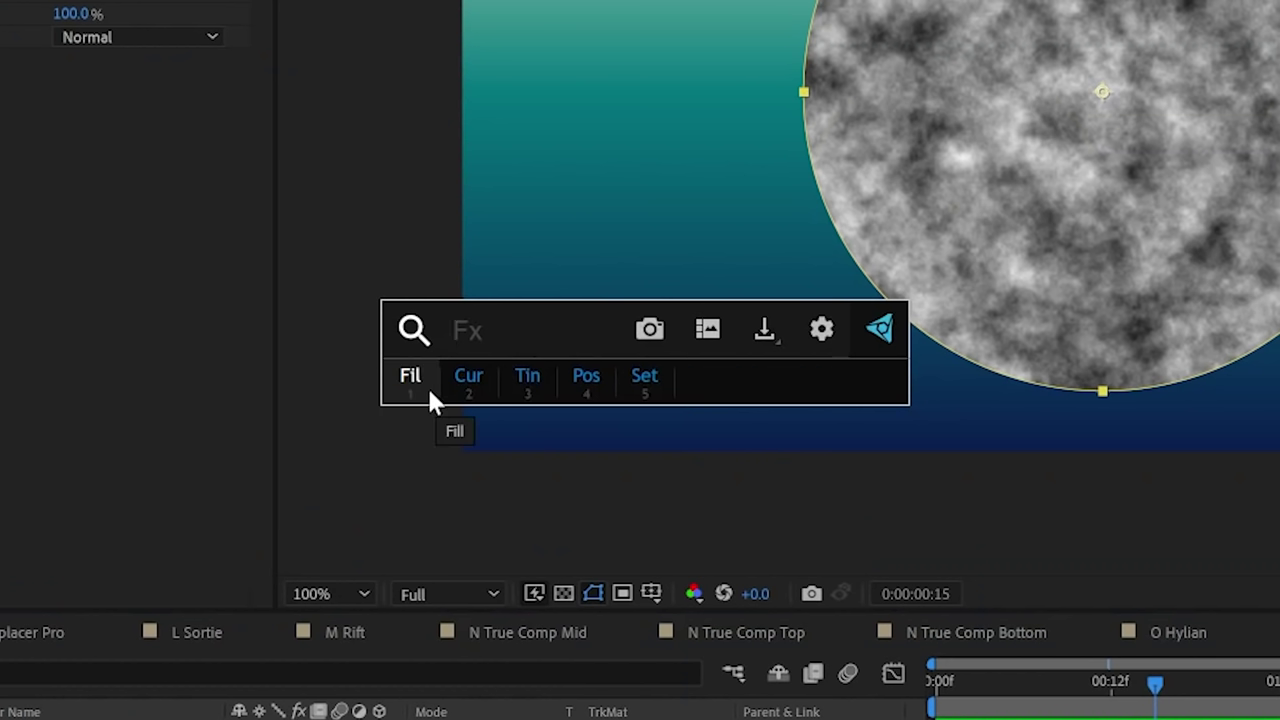
{"action": "left_click", "coordinate": [520, 398]}
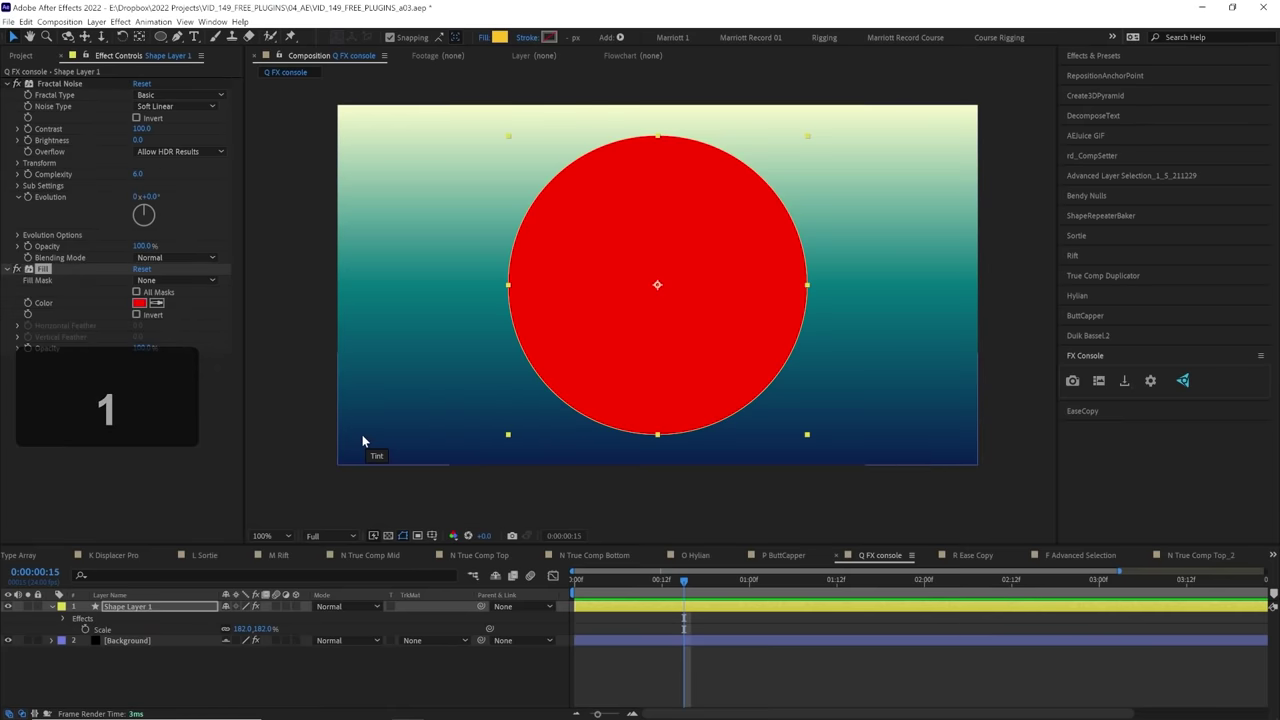
{"action": "key", "text": "ctrl+space"}
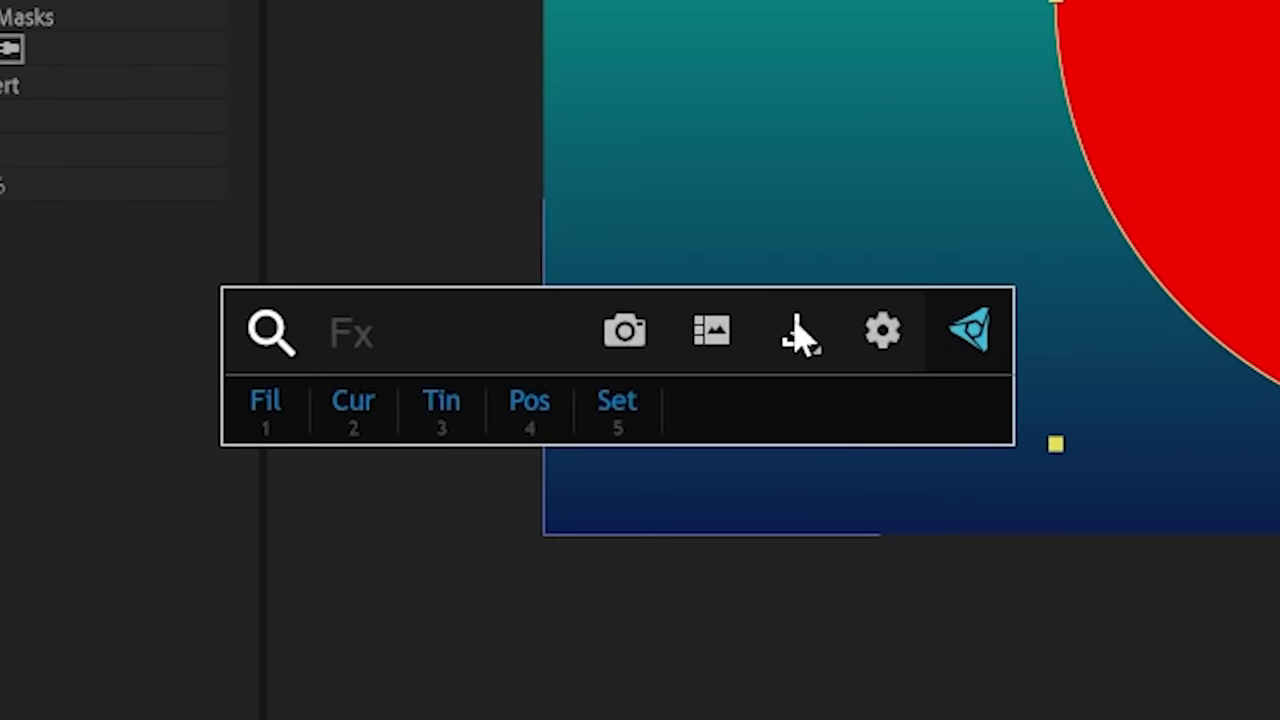
{"action": "left_click", "coordinate": [798, 335]}
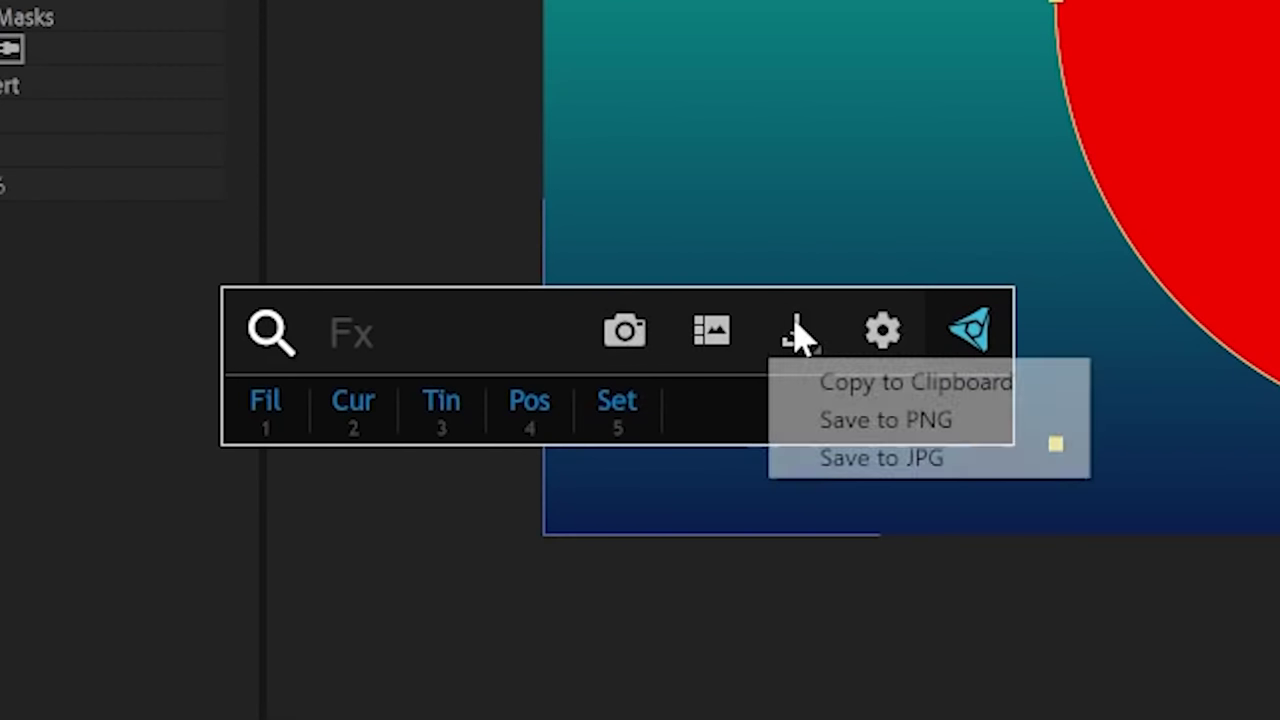
Copy the frame to the clipboard, paste it into Photoshop as Layer 1 and move it left.
{"action": "left_click", "coordinate": [945, 390]}
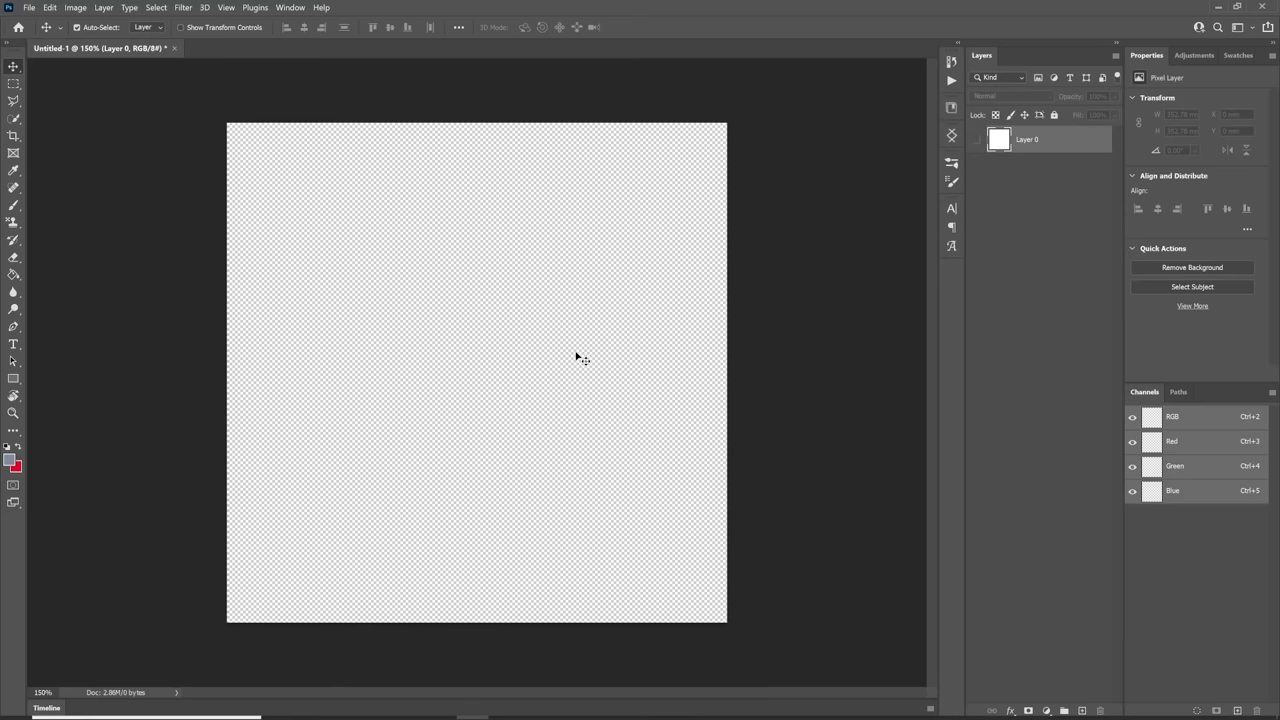
{"action": "key", "text": "ctrl+v"}
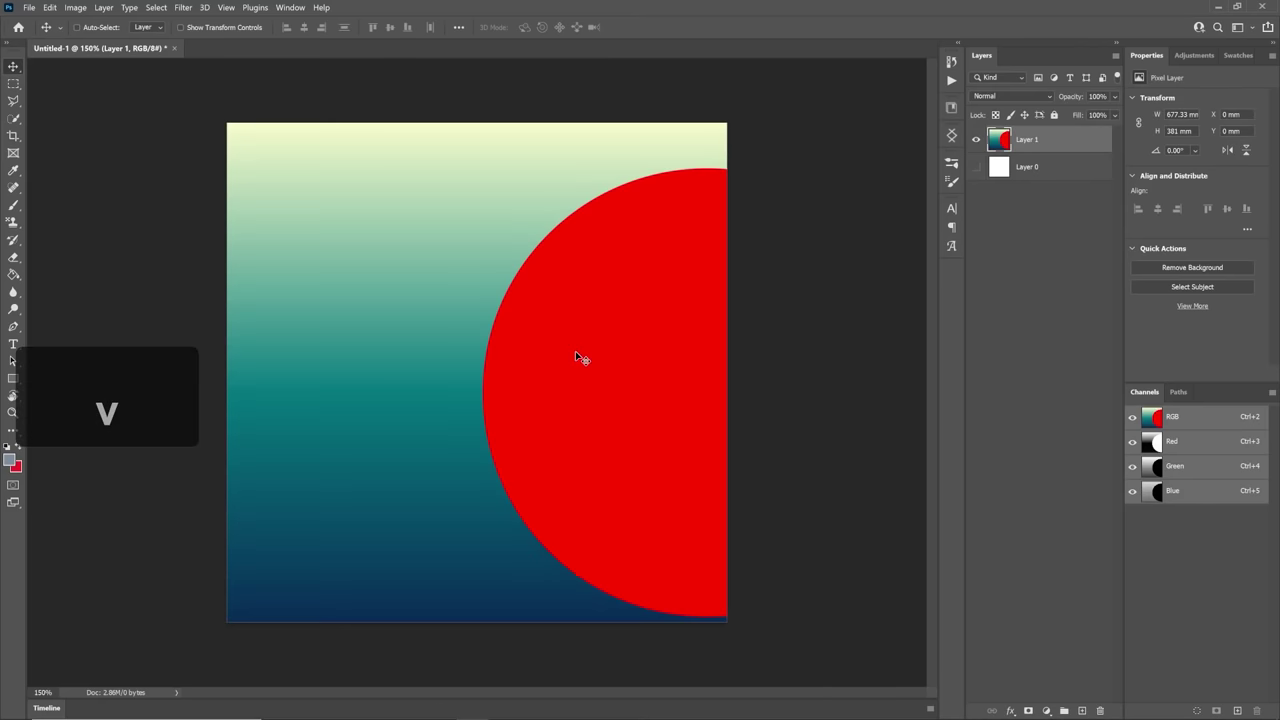
{"action": "left_click_drag", "start_coordinate": [585, 365], "coordinate": [432, 370]}
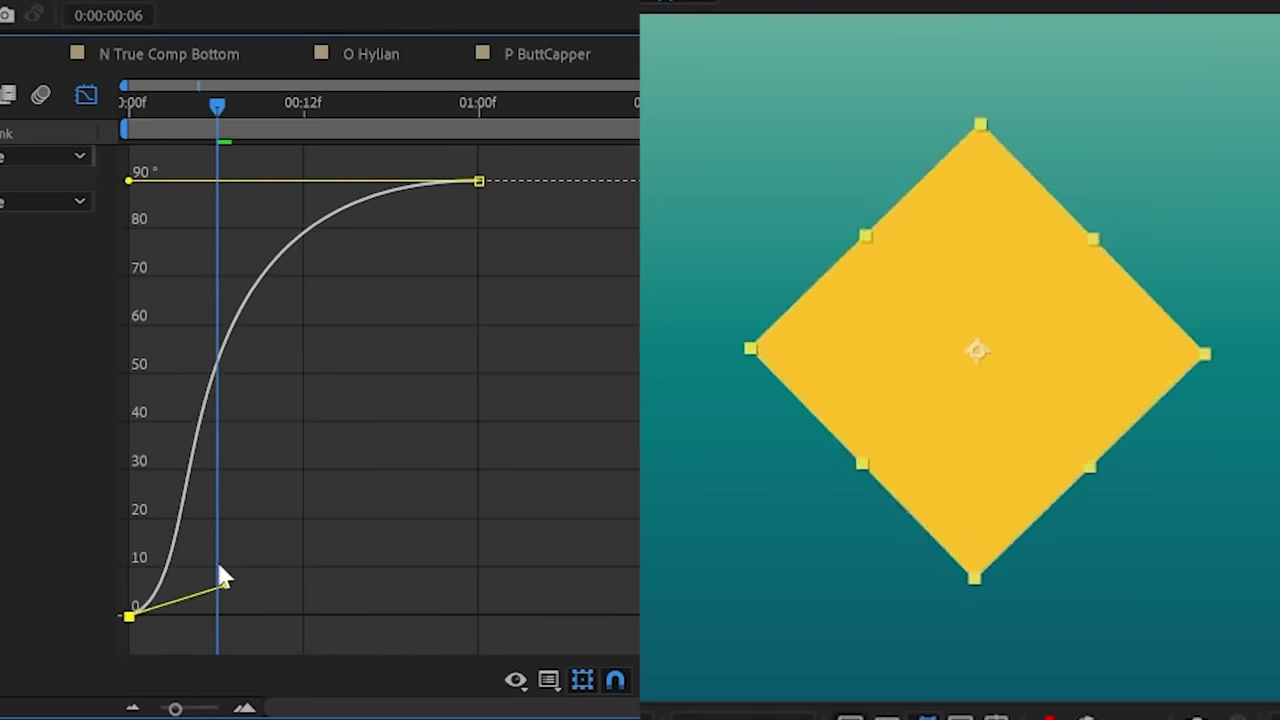
Reshape the Square's rotation ease curve in the Graph Editor and preview it from the first frame.
{"action": "left_click_drag", "start_coordinate": [216, 561], "coordinate": [294, 632]}
{"action": "left_click_drag", "start_coordinate": [183, 113], "coordinate": [139, 114]}
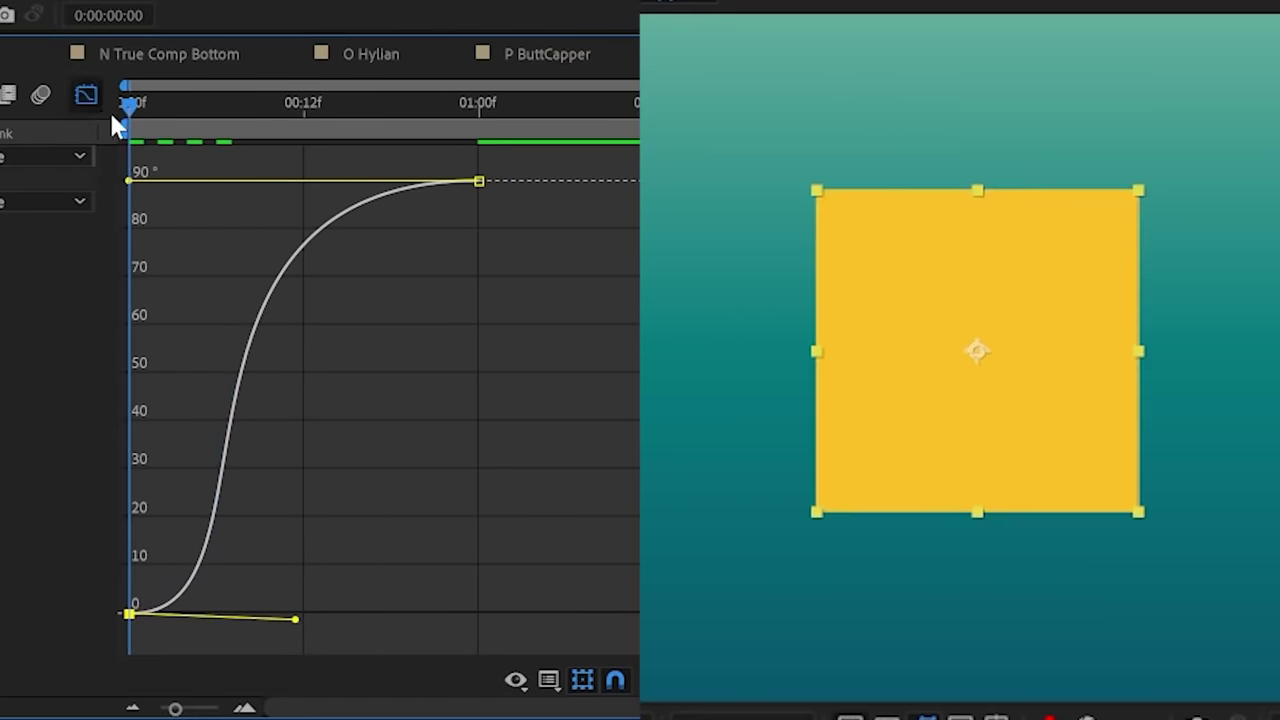
{"action": "key", "text": "space"}
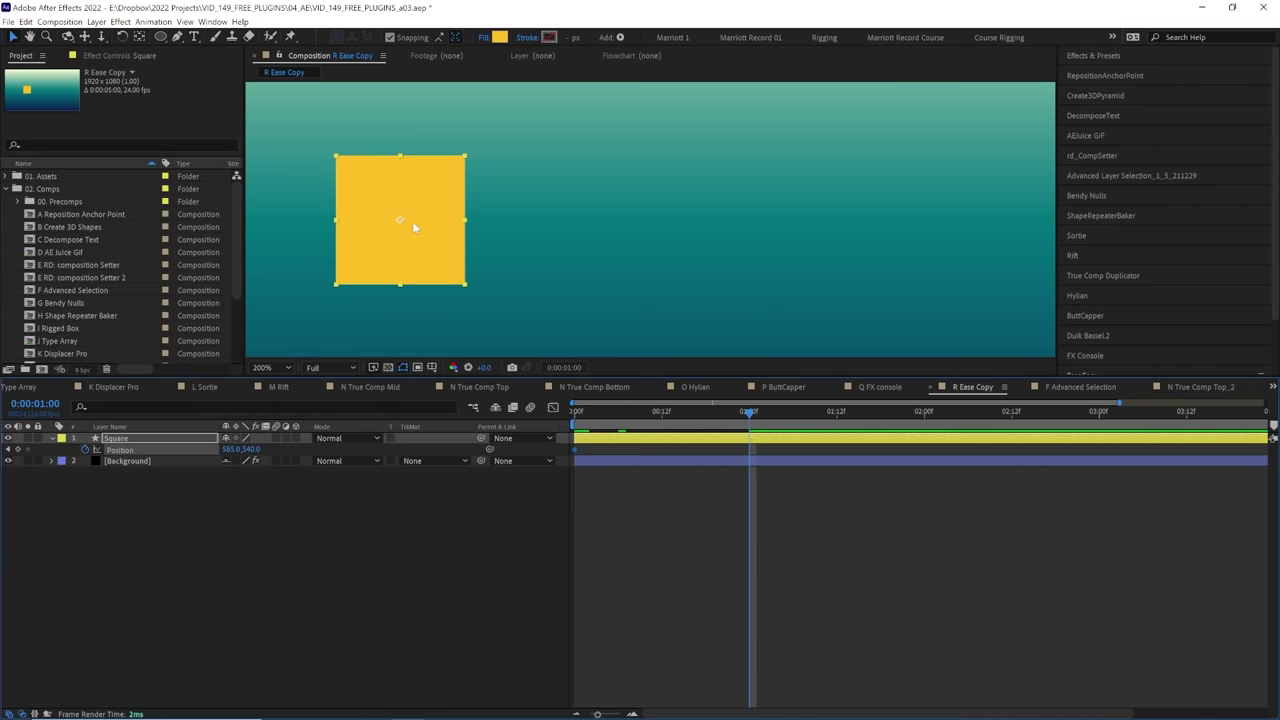
Copy the rotation keyframes' easing onto the position and scale keyframes with EaseCopy.
{"action": "key", "text": "shift+p"}
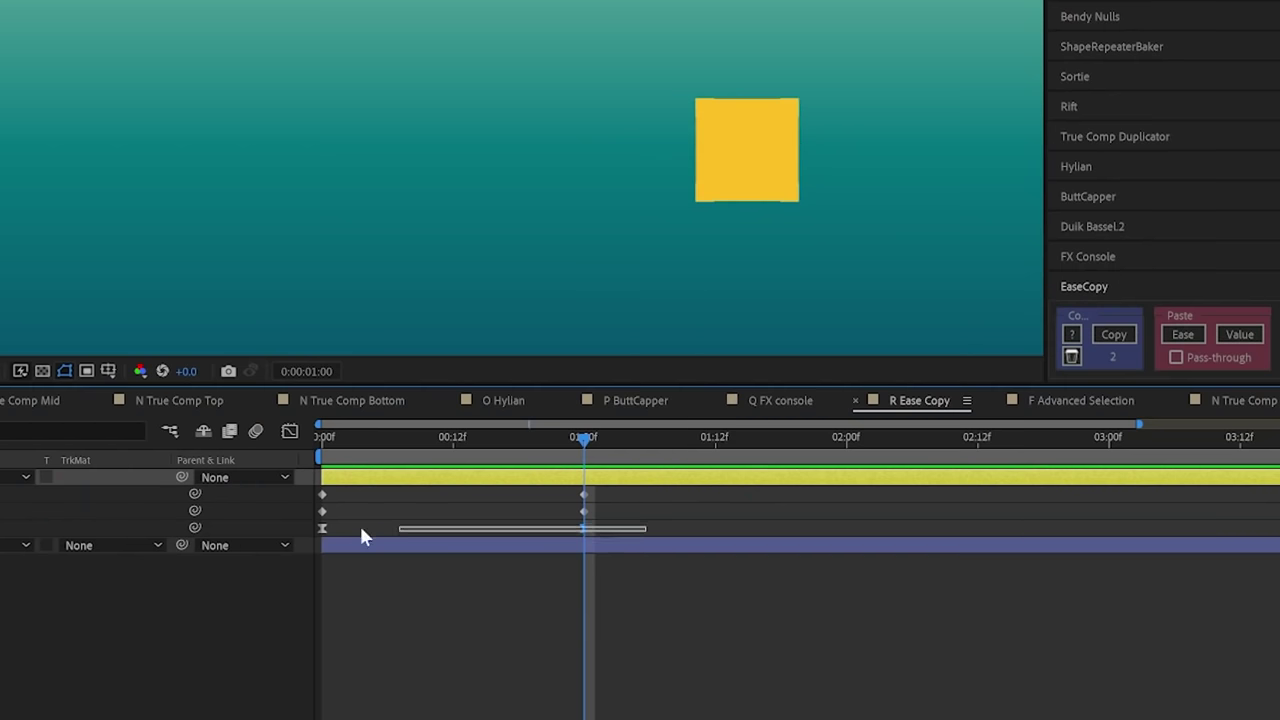
{"action": "left_click_drag", "start_coordinate": [362, 537], "coordinate": [258, 538]}
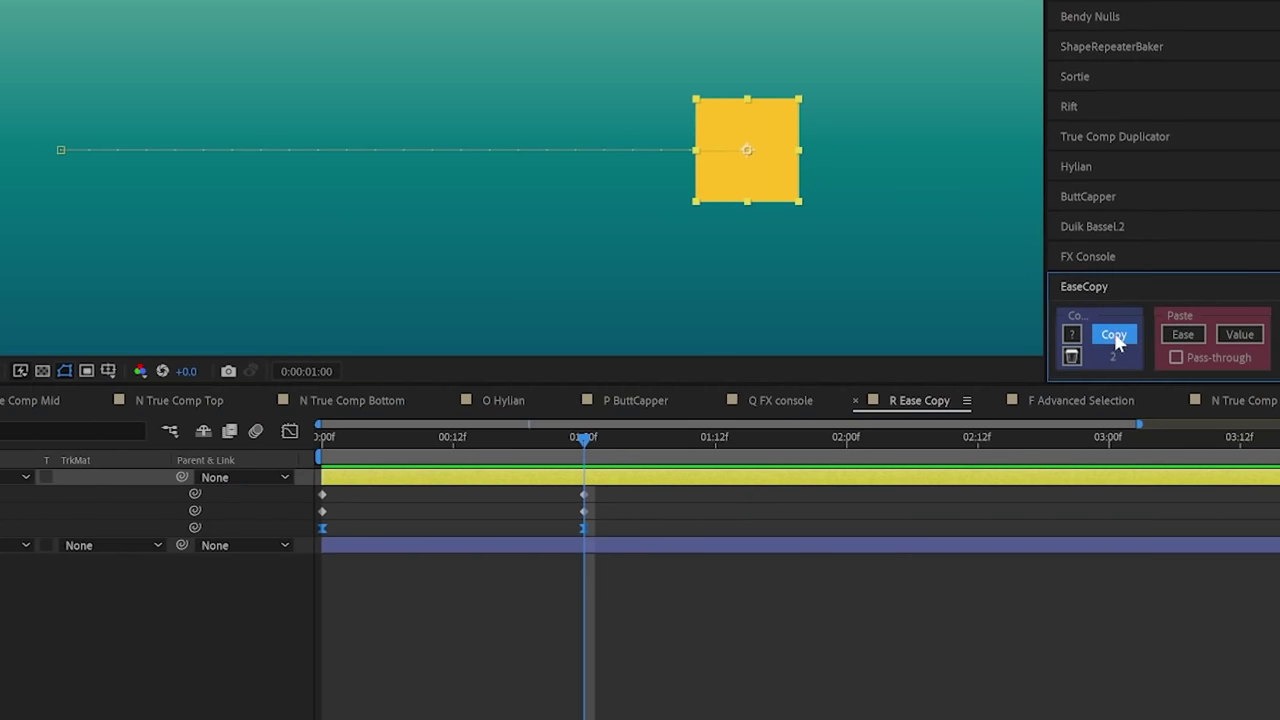
{"action": "left_click_drag", "start_coordinate": [624, 492], "coordinate": [351, 490]}
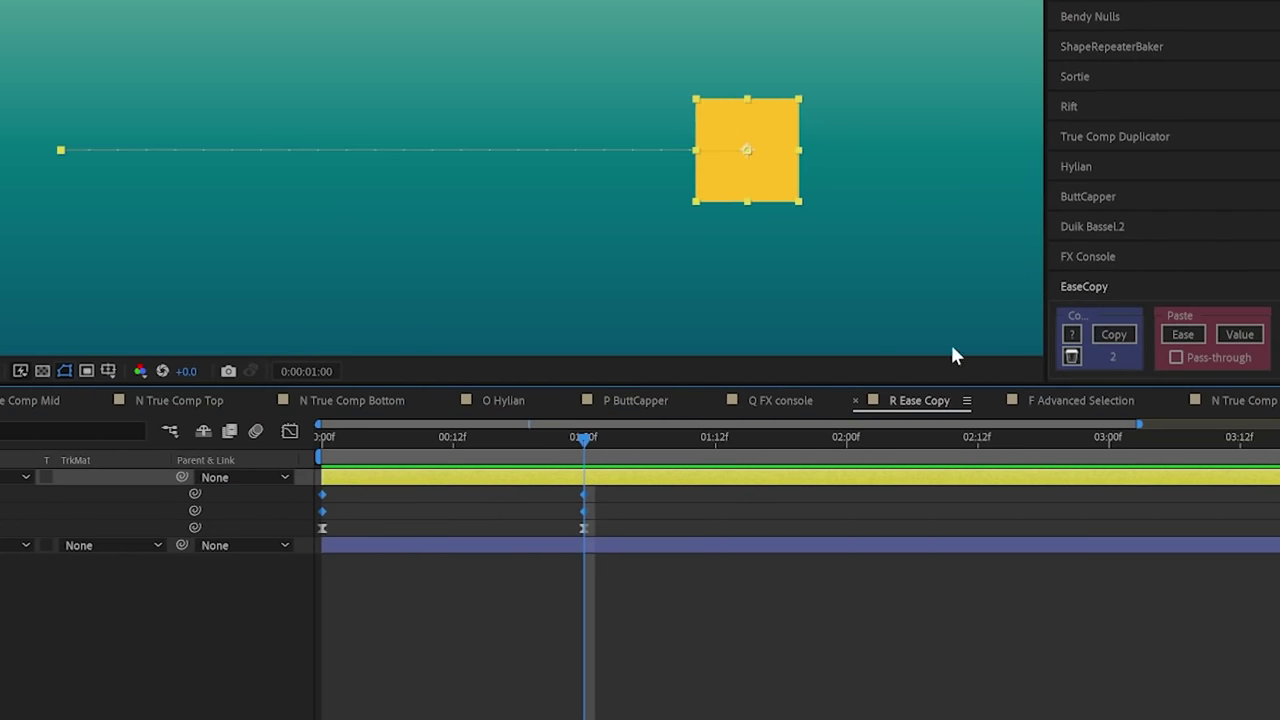
{"action": "left_click", "coordinate": [1183, 335]}
{"action": "key", "text": "space"}
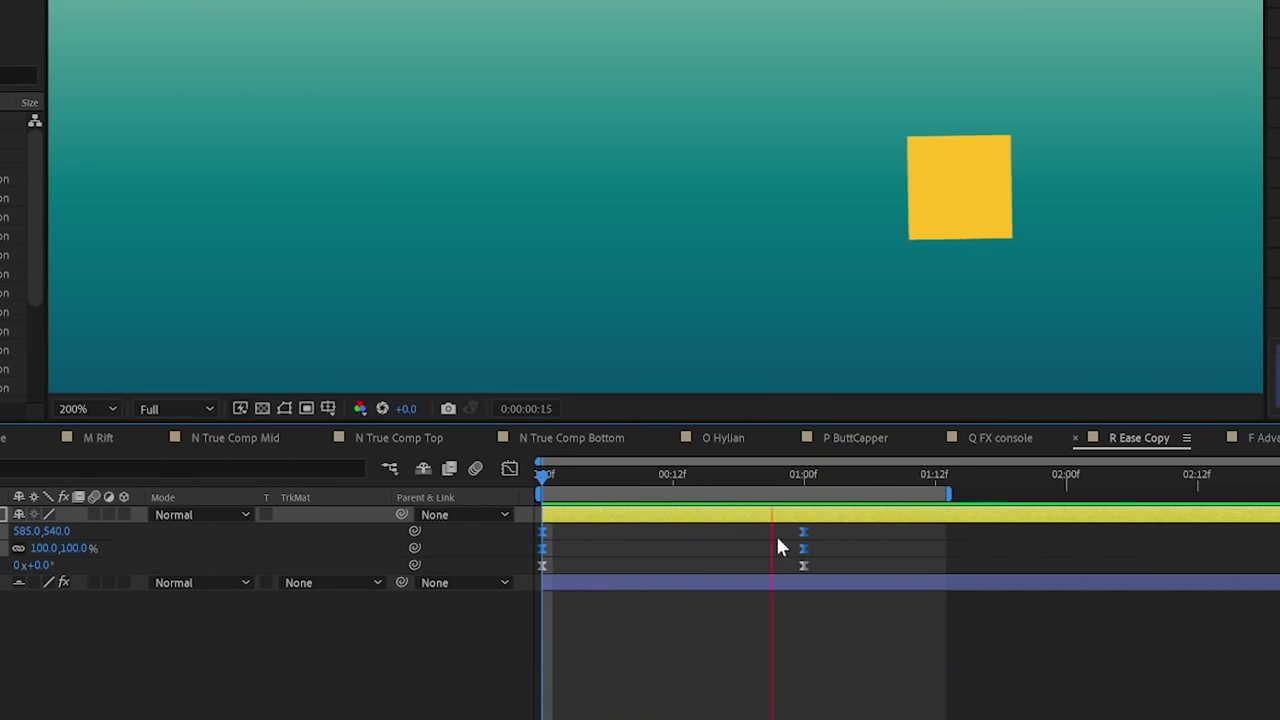
{"action": "key", "text": "space"}
Shift the position and scale keyframes later in time and preview the offset.
{"action": "left_click_drag", "start_coordinate": [545, 548], "coordinate": [566, 558]}
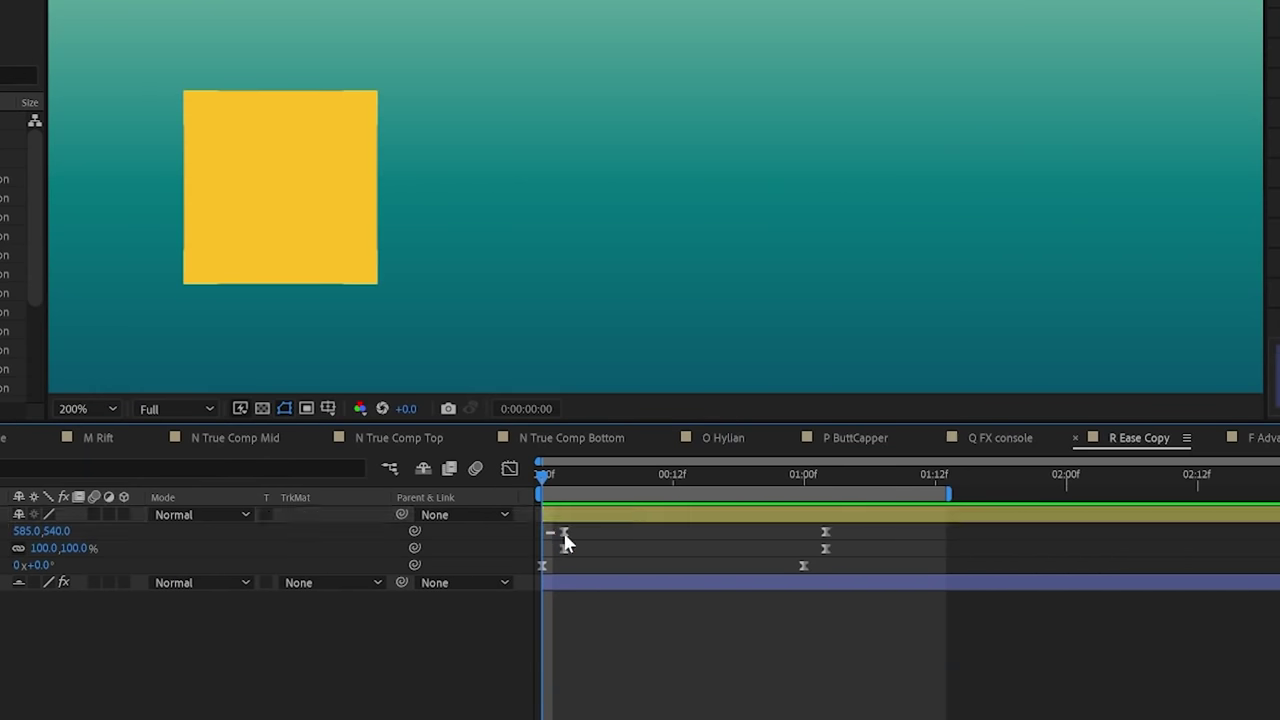
{"action": "left_click_drag", "start_coordinate": [835, 534], "coordinate": [857, 534]}
{"action": "key", "text": "space"}
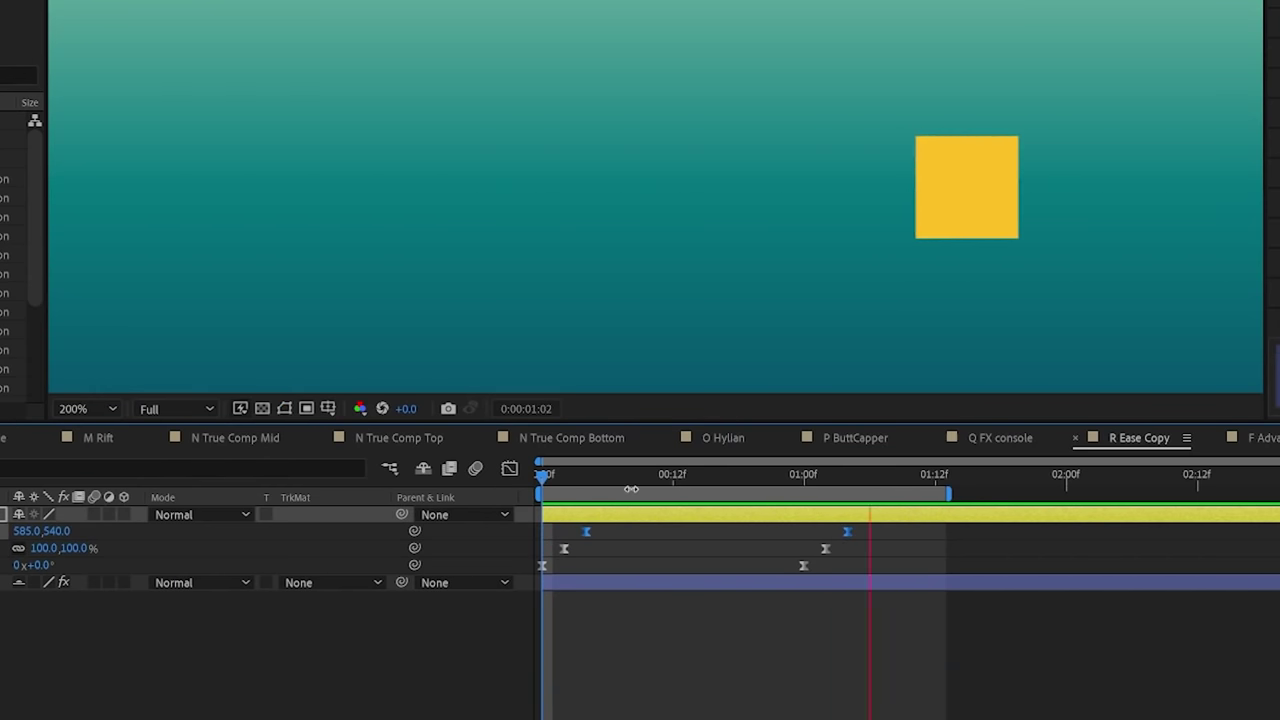